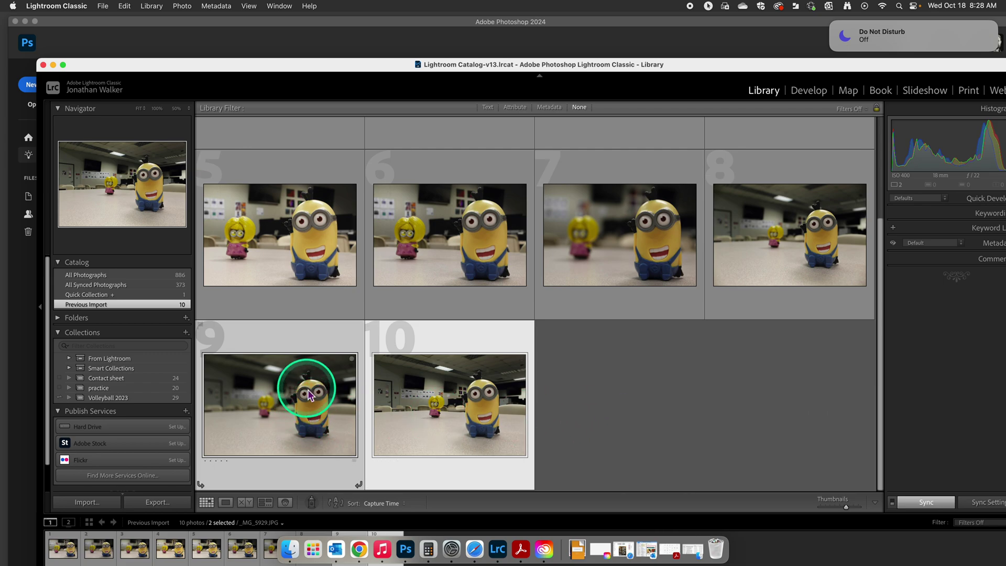
Open photos 9 and 10 together in Adobe Photoshop 2024 as copies with Lightroom adjustments, opening anyway despite the Camera Raw version.
{"action": "scroll", "coordinate": [307, 414], "scroll_direction": "up", "scroll_amount": 1}
{"action": "left_click", "coordinate": [442, 356]}
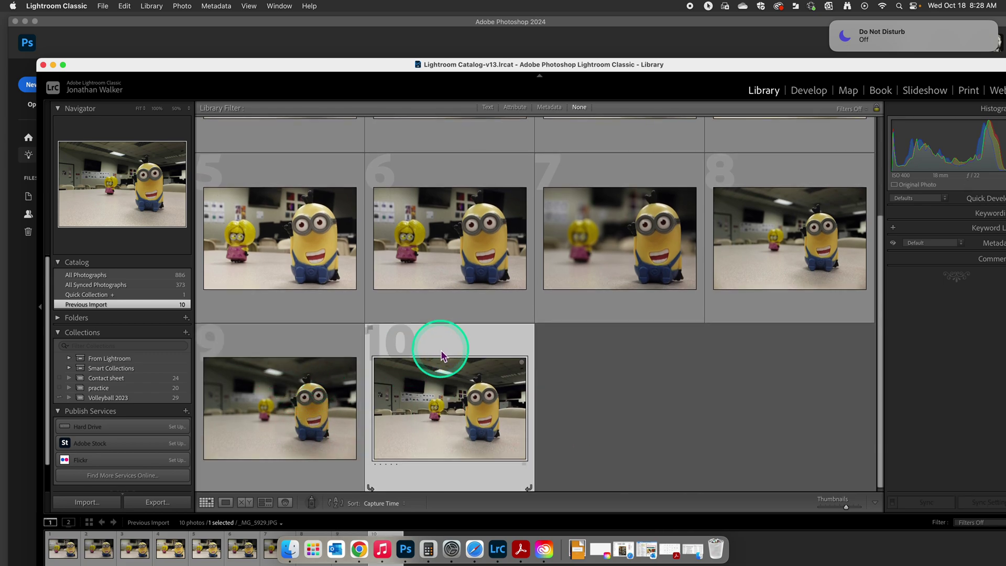
{"action": "left_click", "coordinate": [287, 338], "text": "super"}
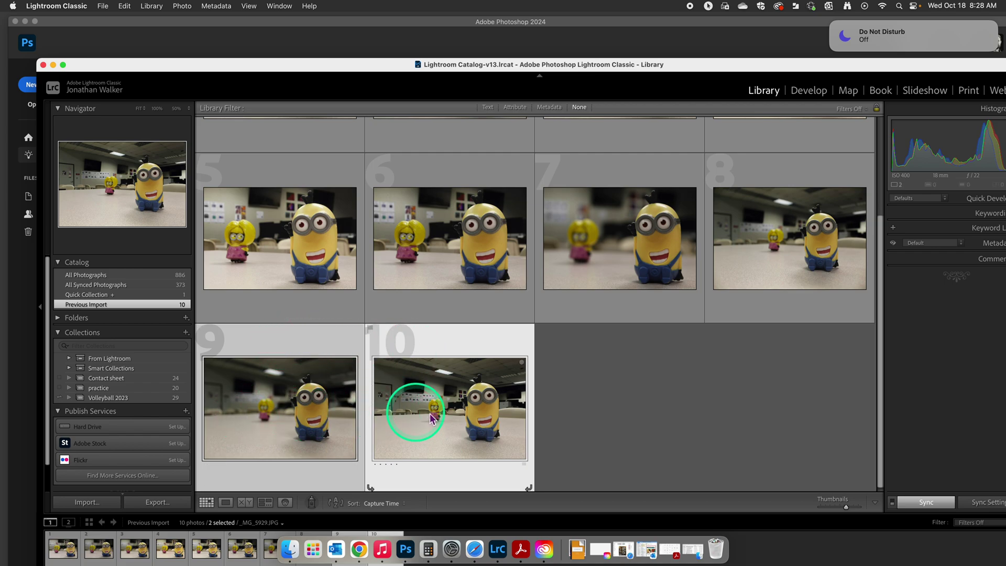
{"action": "right_click", "coordinate": [454, 405]}
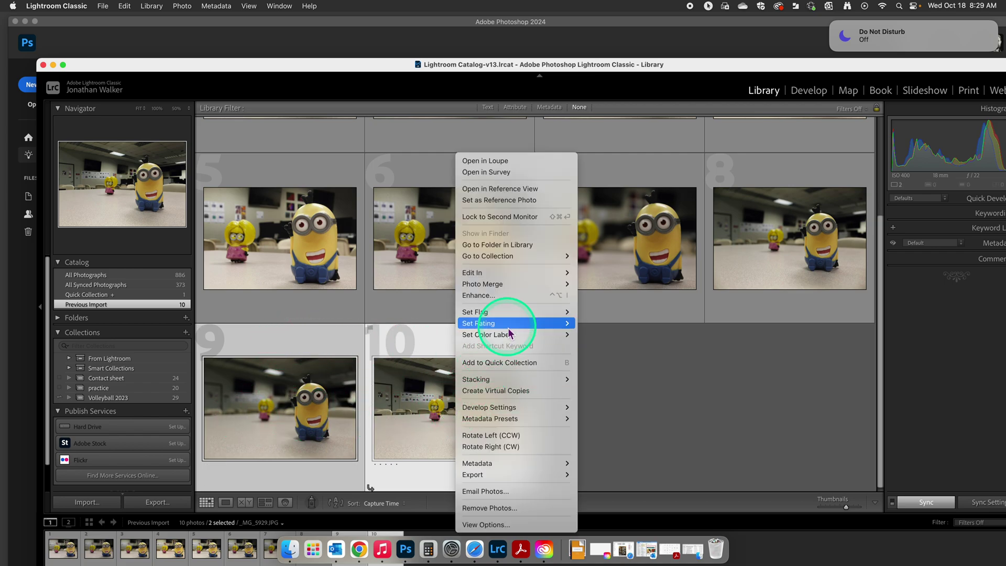
{"action": "mouse_move", "coordinate": [511, 274]}
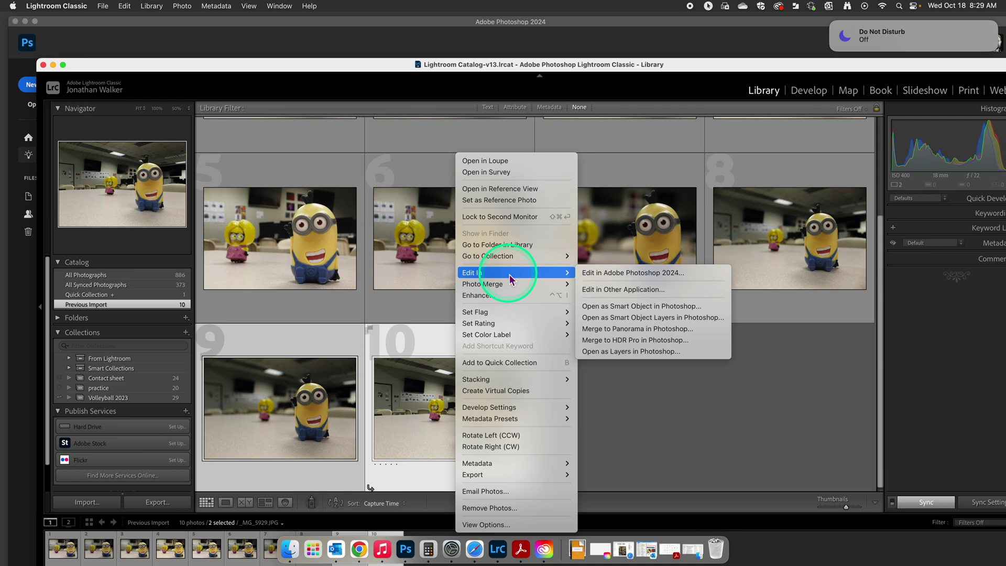
{"action": "left_click", "coordinate": [629, 273]}
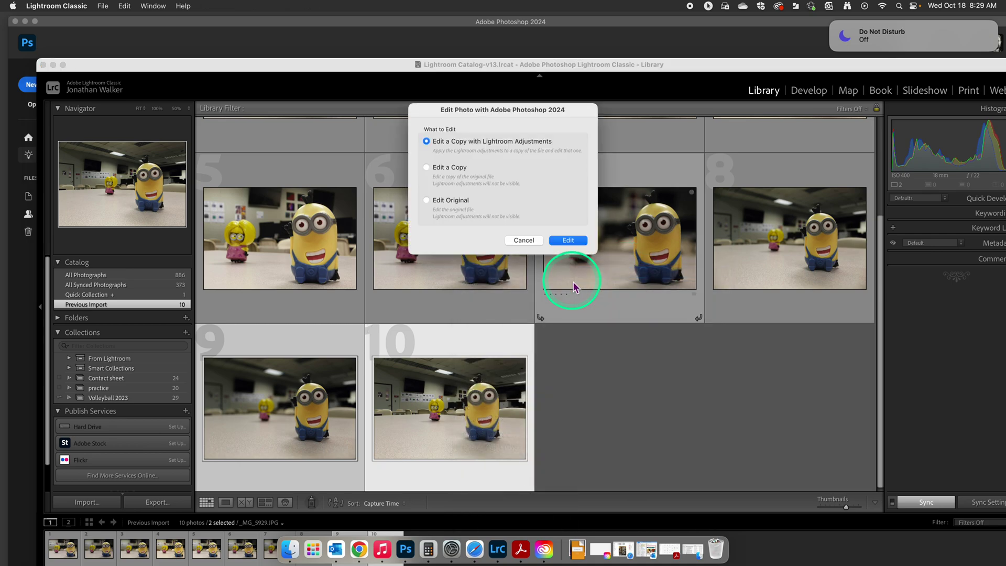
{"action": "left_click", "coordinate": [573, 239]}
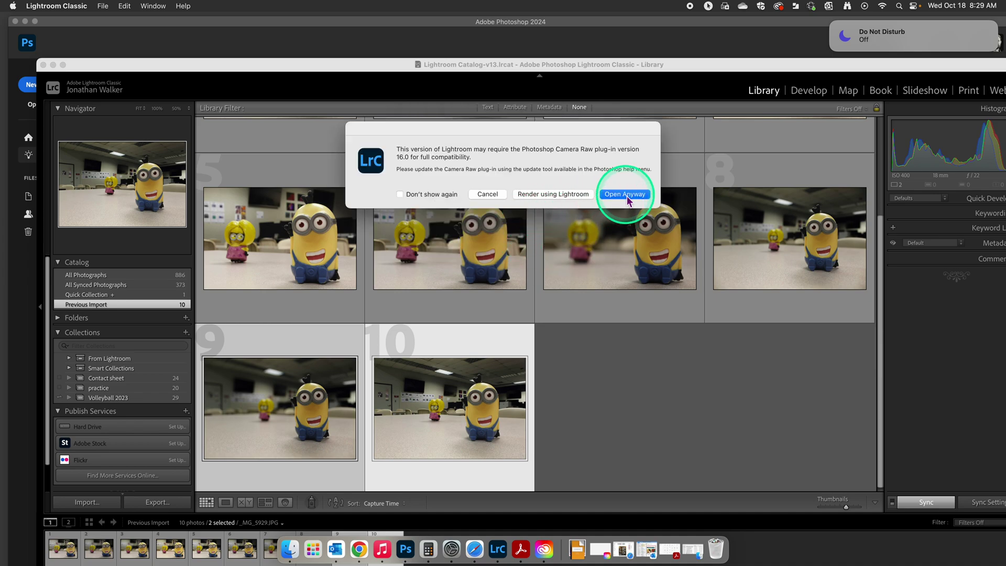
{"action": "left_click", "coordinate": [625, 194]}
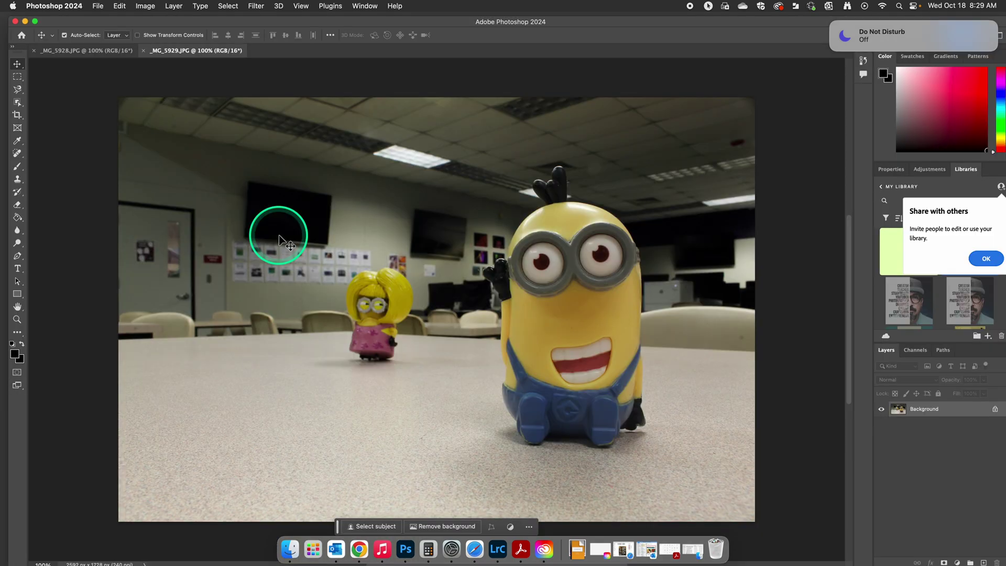
Resize the _MG_5929.JPG photo to 7.5 inches wide at a resolution of 150 pixels/inch.
{"action": "left_click", "coordinate": [105, 51]}
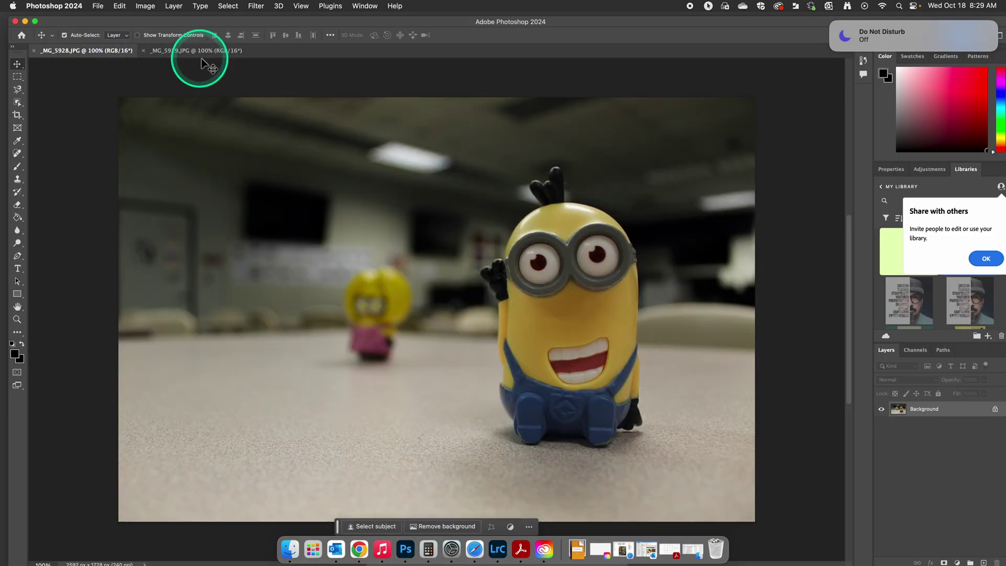
{"action": "left_click", "coordinate": [208, 52]}
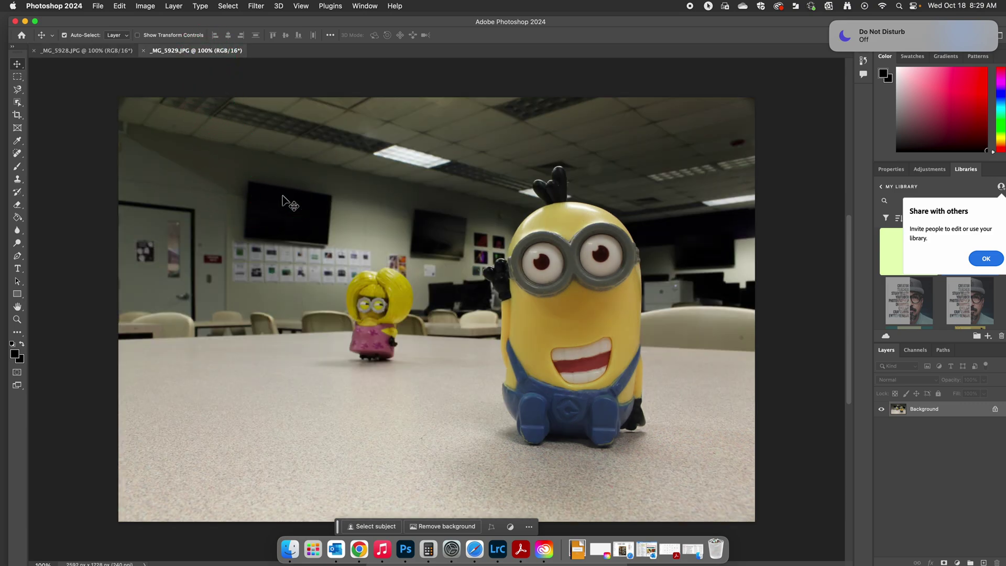
{"action": "scroll", "coordinate": [197, 109], "scroll_direction": "left", "scroll_amount": 1}
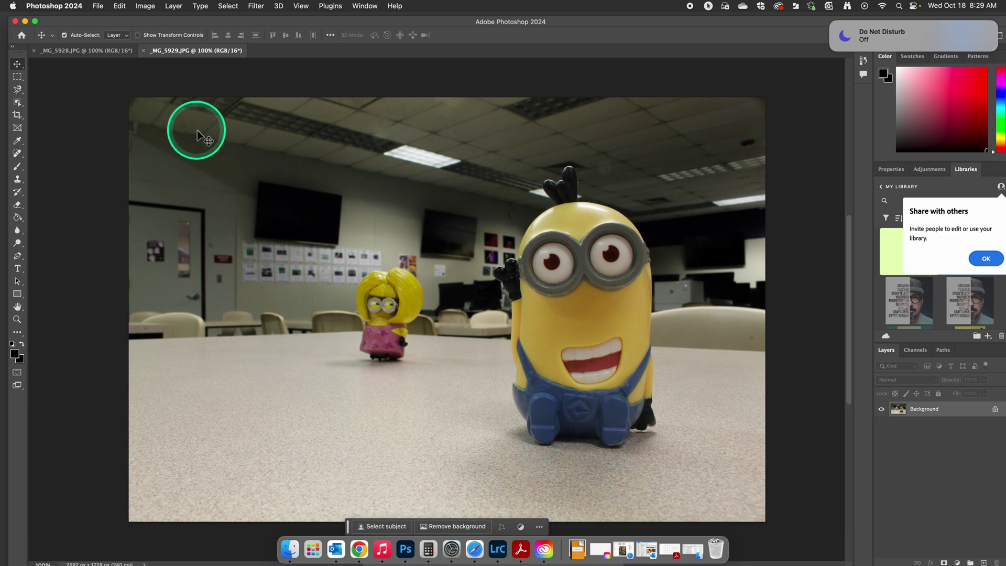
{"action": "left_click", "coordinate": [147, 10]}
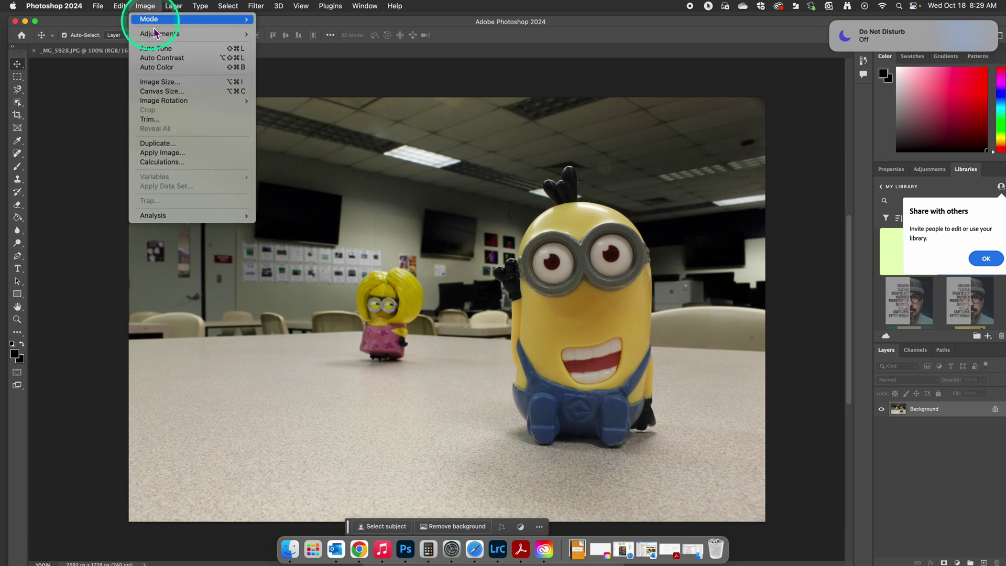
{"action": "left_click", "coordinate": [168, 86]}
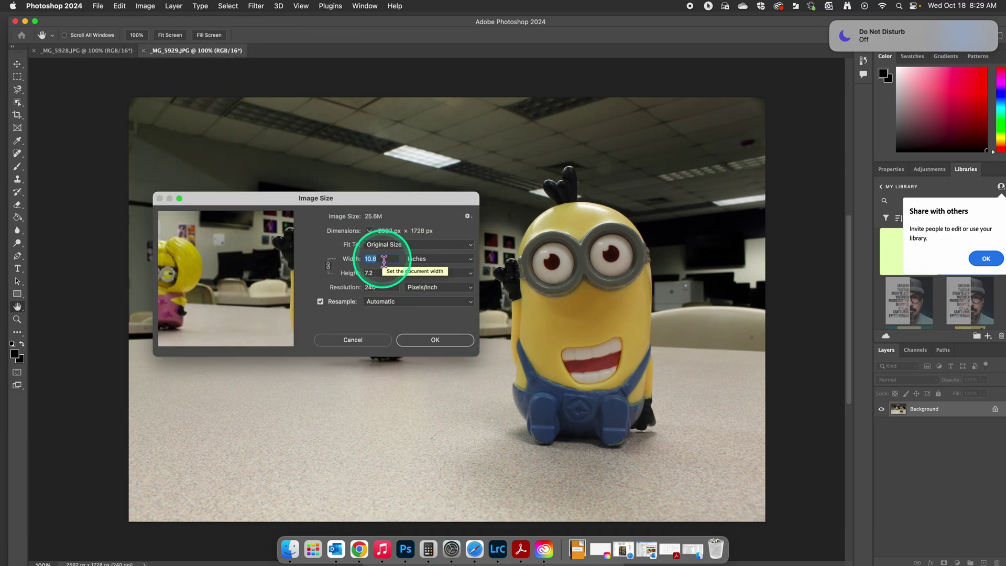
{"action": "type", "text": "7.5"}
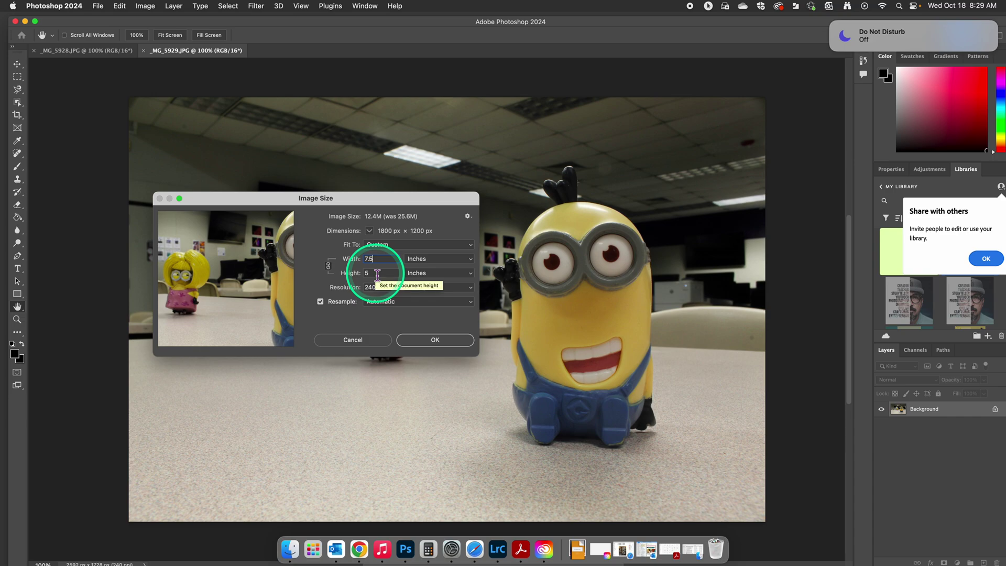
{"action": "left_click", "coordinate": [386, 287]}
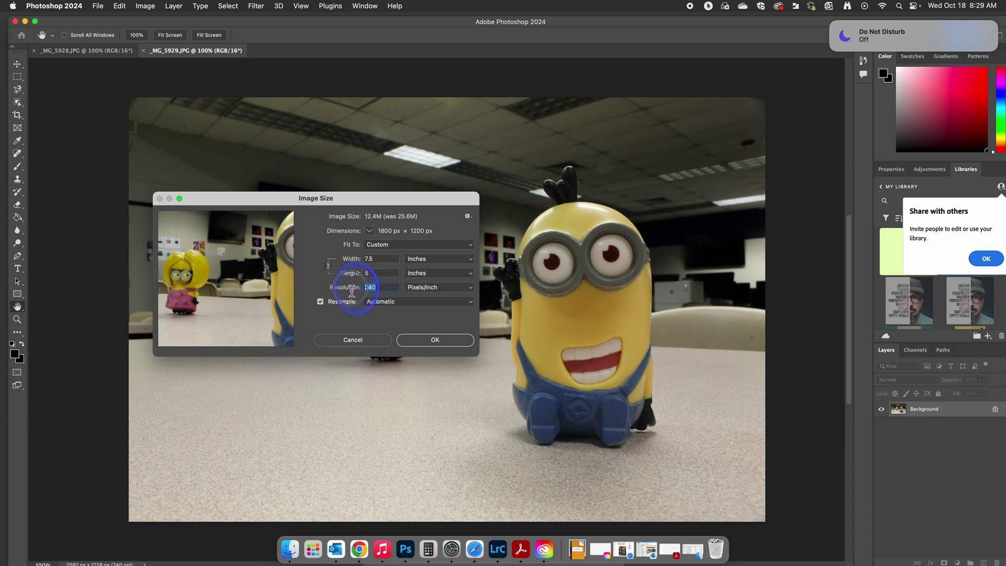
{"action": "type", "text": "150"}
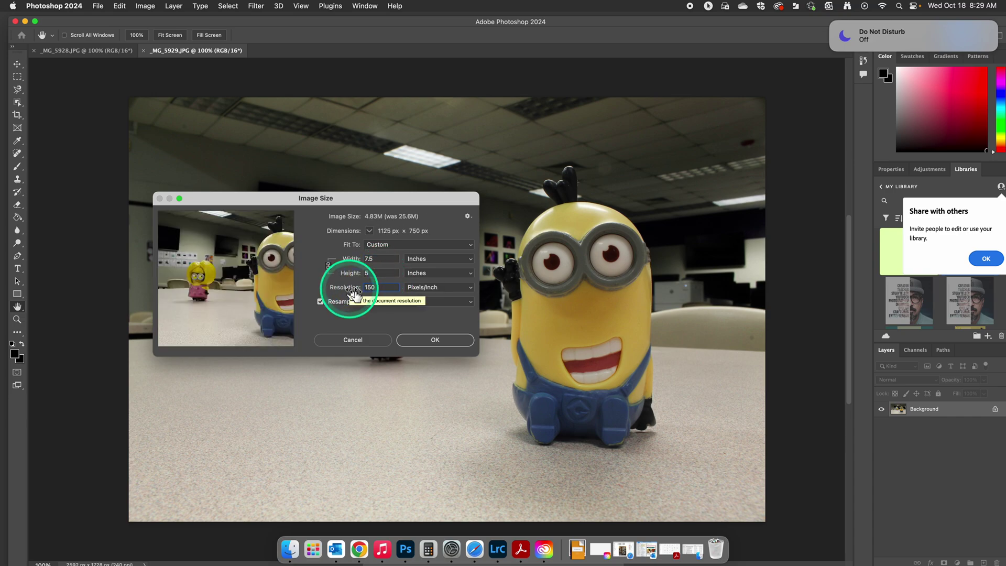
{"action": "left_click", "coordinate": [439, 340]}
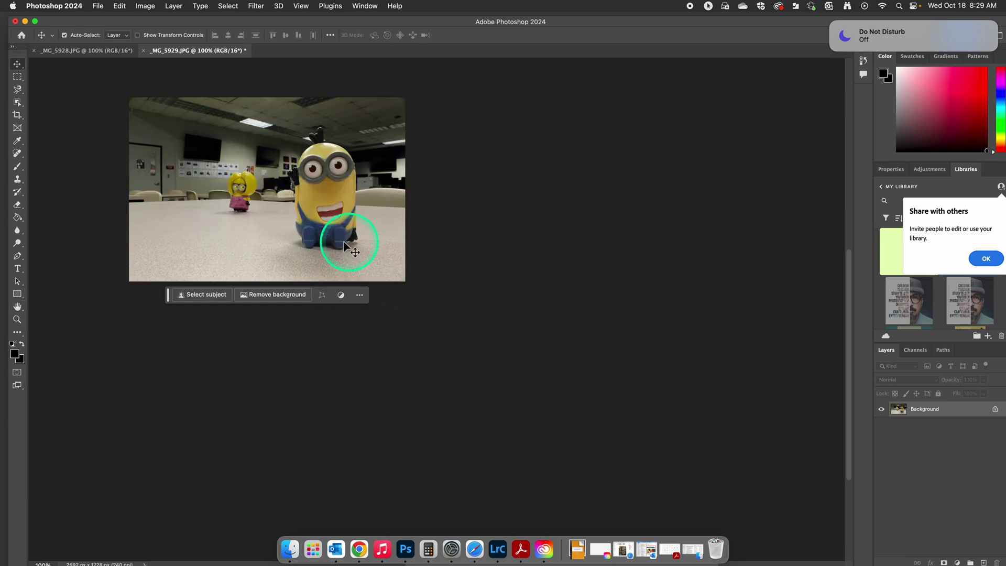
Resize the _MG_5928.JPG photo to a 7.5-inch width and a 150 pixels/inch resolution.
{"action": "left_click", "coordinate": [78, 51]}
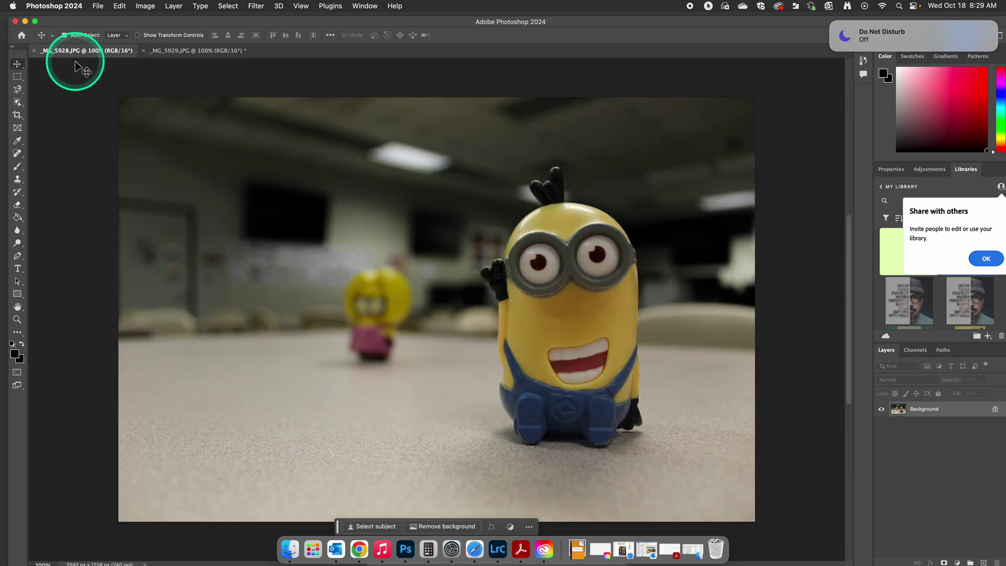
{"action": "left_click", "coordinate": [153, 11]}
{"action": "left_click", "coordinate": [168, 82]}
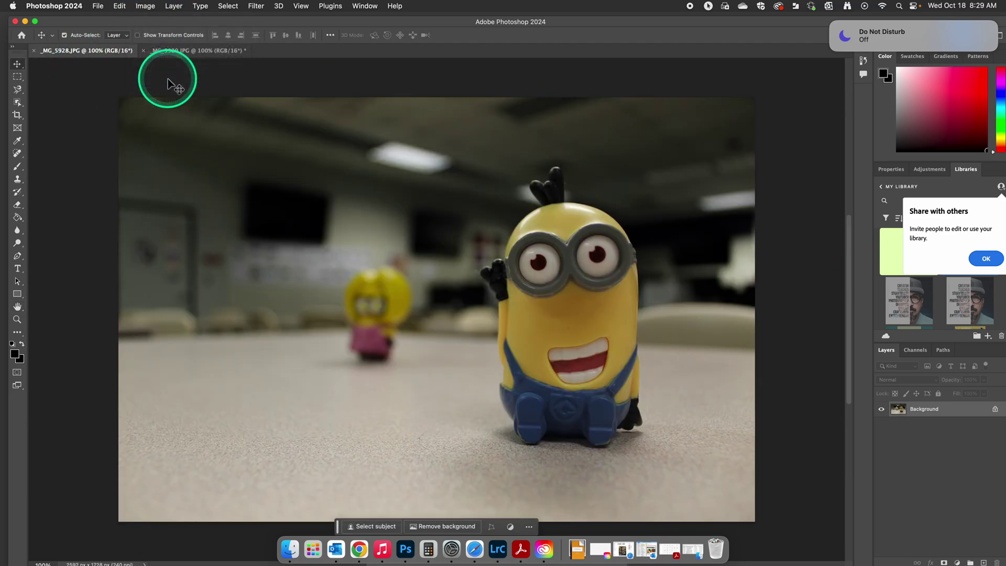
{"action": "type", "text": "7.5"}
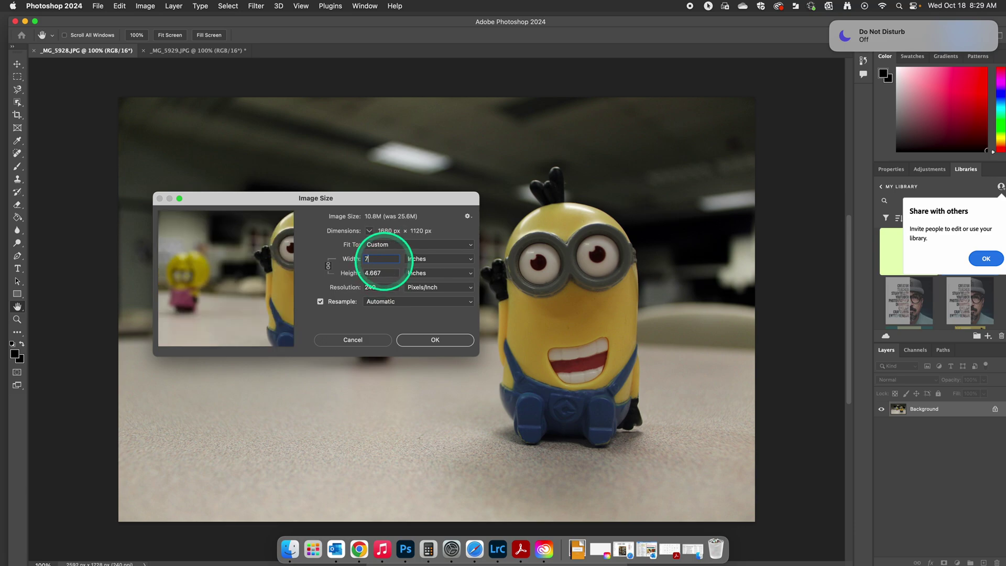
{"action": "double_click", "coordinate": [365, 289]}
{"action": "type", "text": "150"}
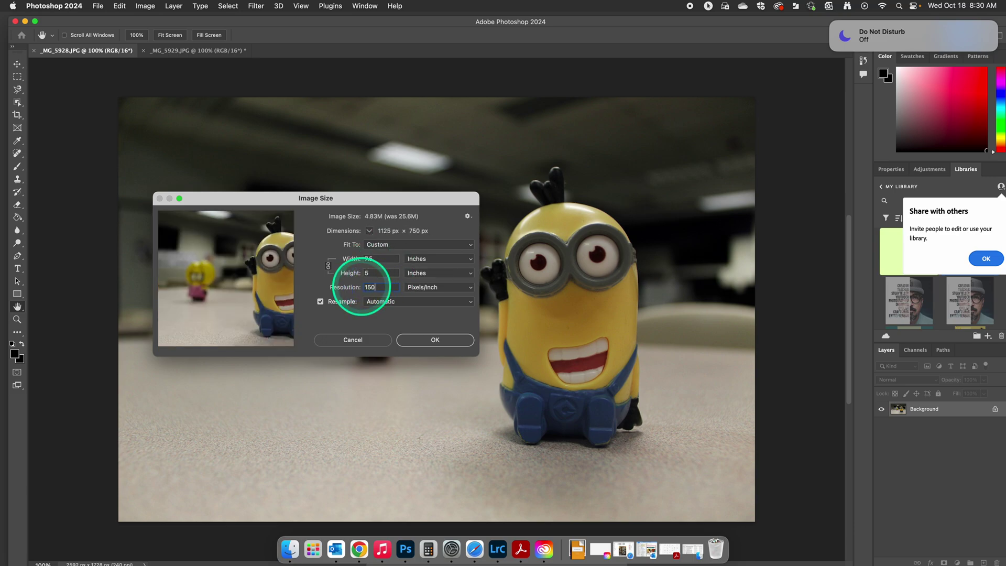
{"action": "left_click", "coordinate": [436, 341]}
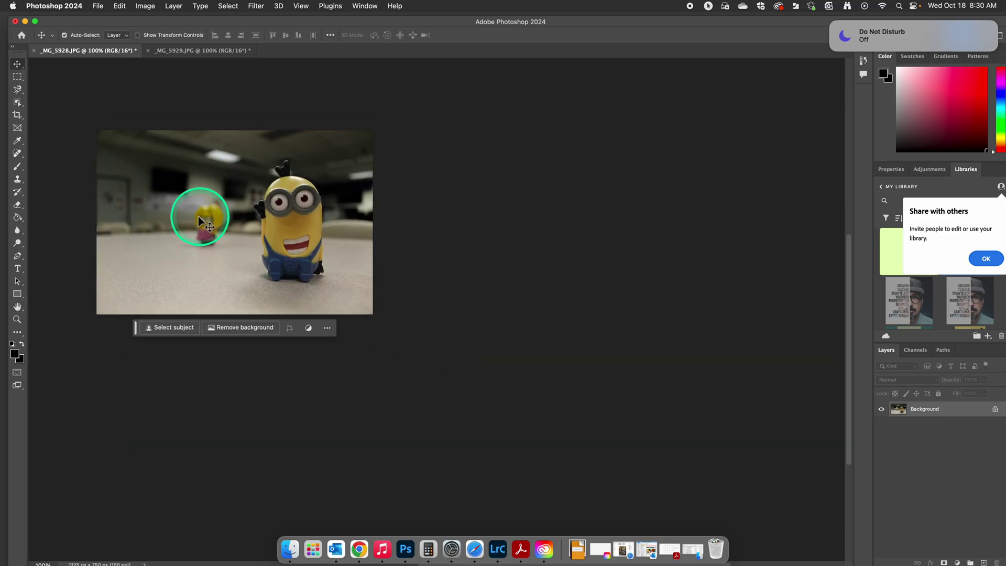
{"action": "scroll", "coordinate": [188, 218], "scroll_direction": "right", "scroll_amount": 2}
{"action": "scroll", "coordinate": [189, 218], "scroll_direction": "up", "scroll_amount": 2}
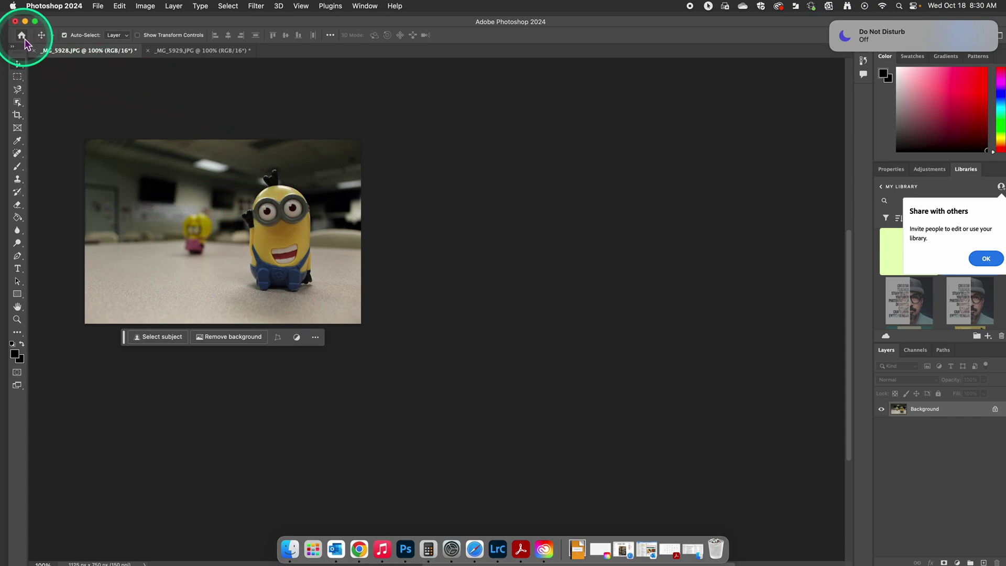
Create a new blank document 8.5 inches wide and 11 inches high at 150 pixels/inch.
{"action": "left_click", "coordinate": [98, 6]}
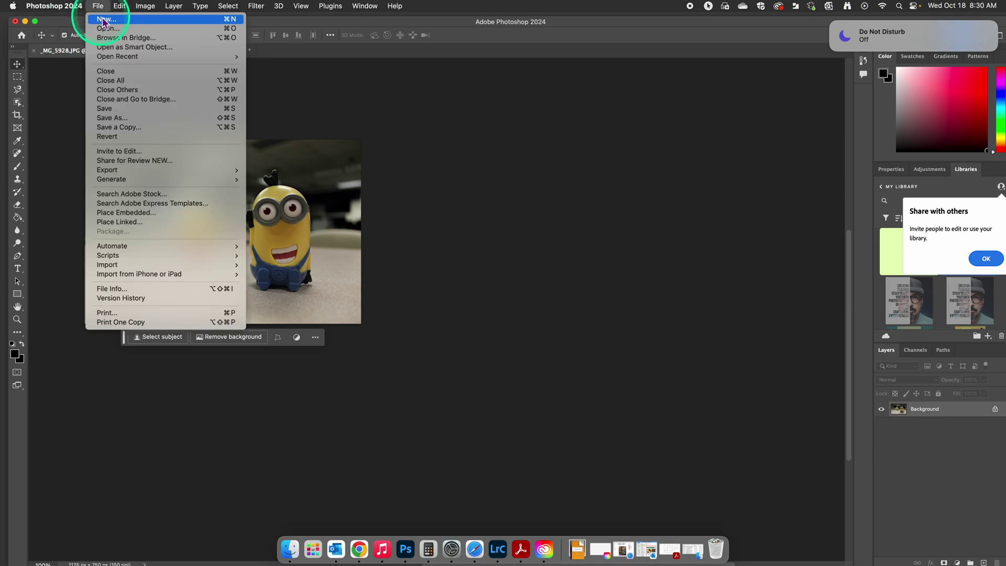
{"action": "left_click", "coordinate": [98, 6]}
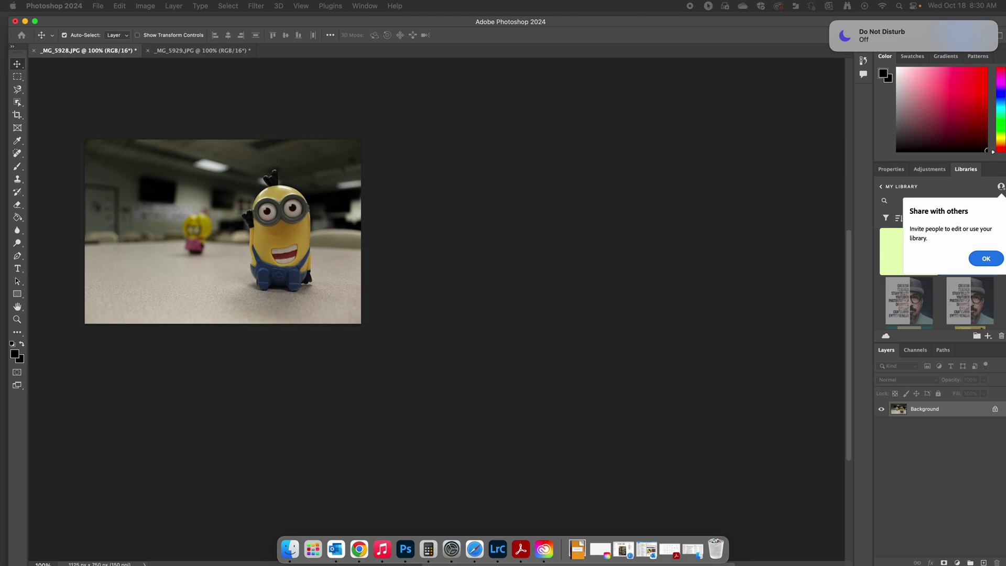
{"action": "key", "text": "super+n"}
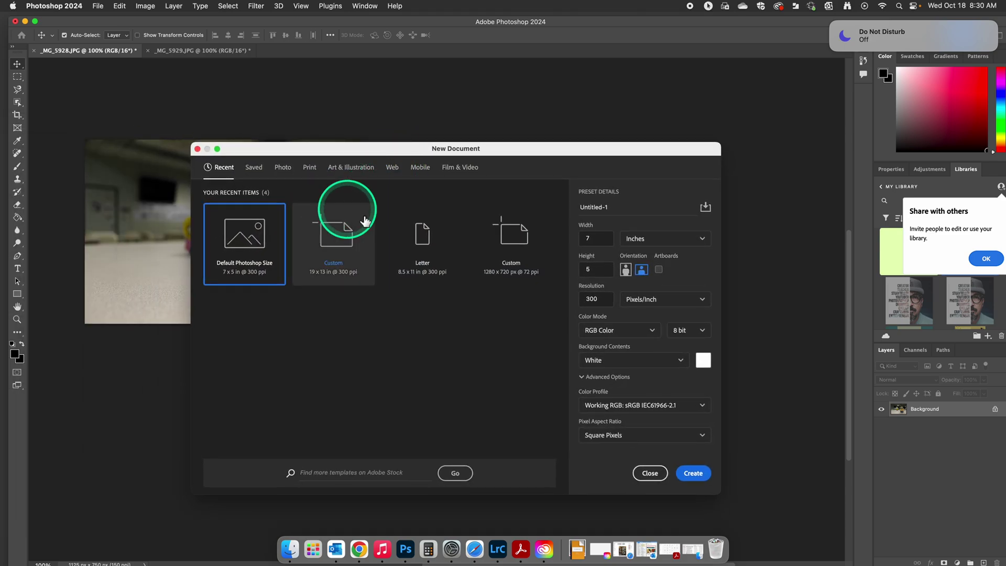
{"action": "left_click", "coordinate": [579, 241]}
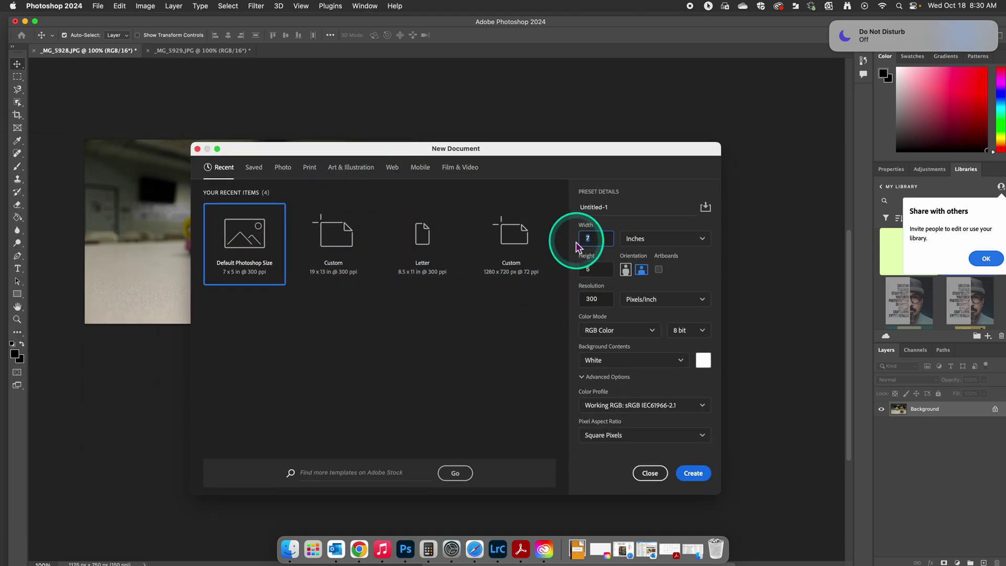
{"action": "type", "text": "8.5"}
{"action": "left_click", "coordinate": [595, 269]}
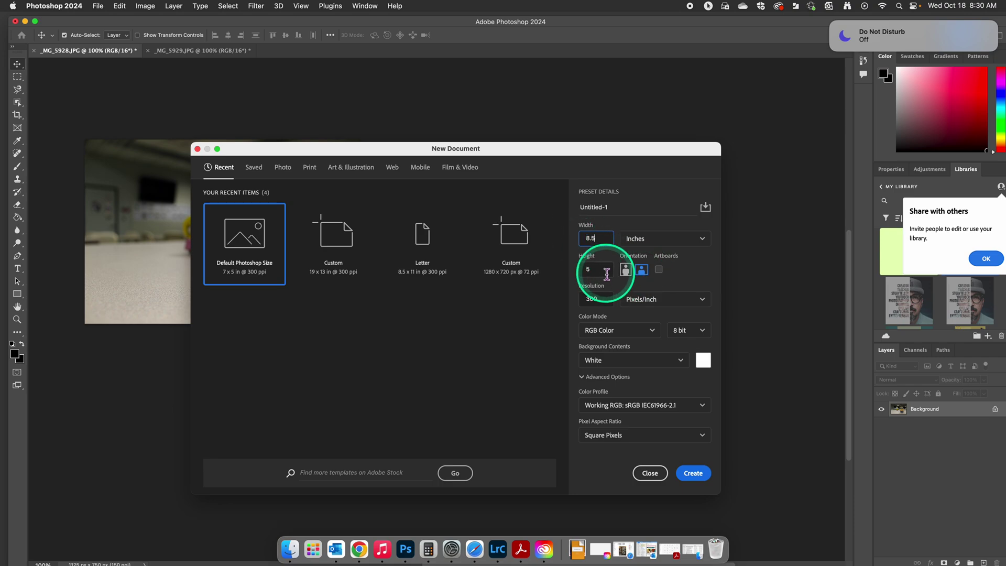
{"action": "left_click", "coordinate": [598, 298]}
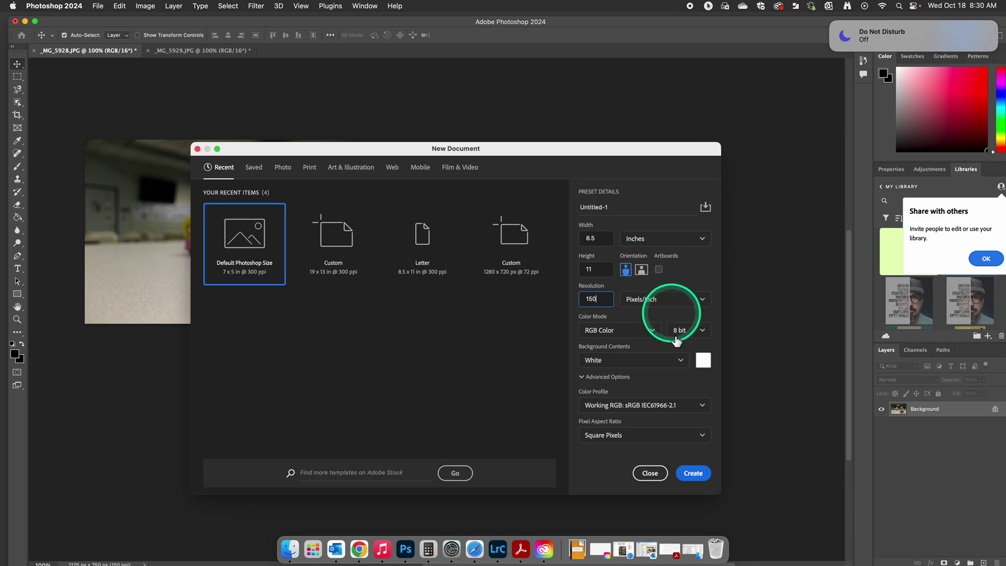
{"action": "left_click", "coordinate": [693, 473]}
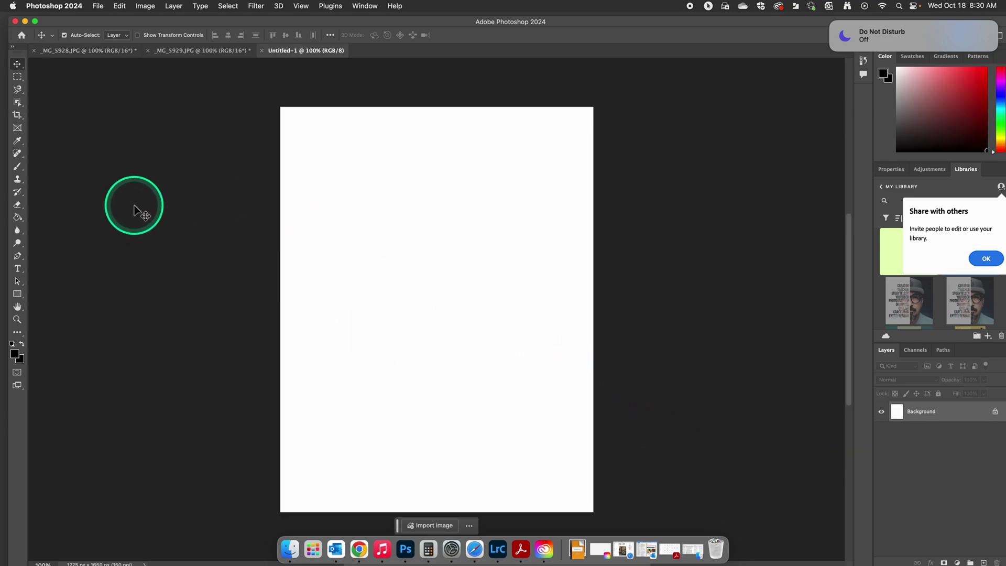
Copy the _MG_5929.JPG photo onto the blank page despite the bit-depth difference, and centre it horizontally in the page's lower half.
{"action": "left_click", "coordinate": [204, 50]}
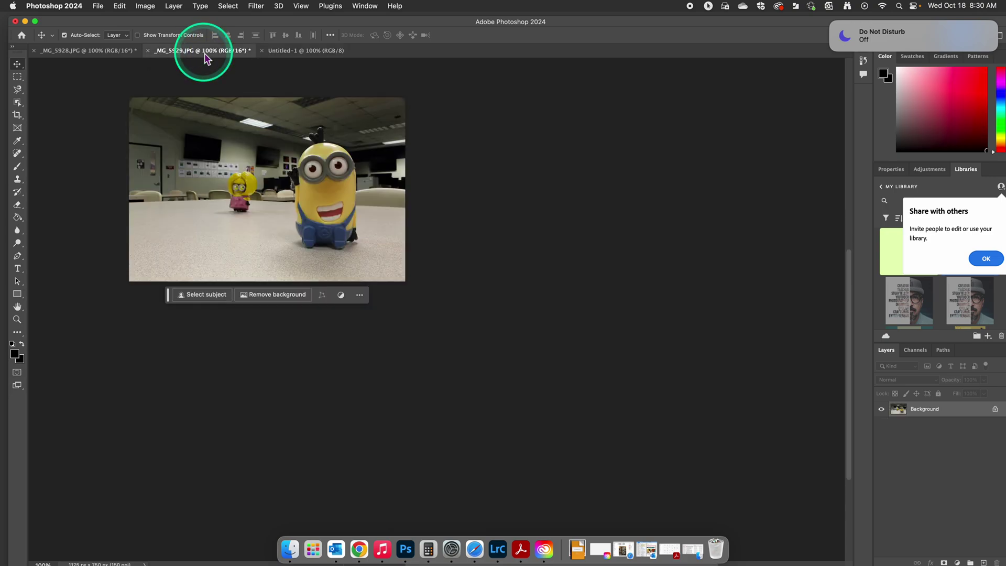
{"action": "left_click", "coordinate": [20, 66]}
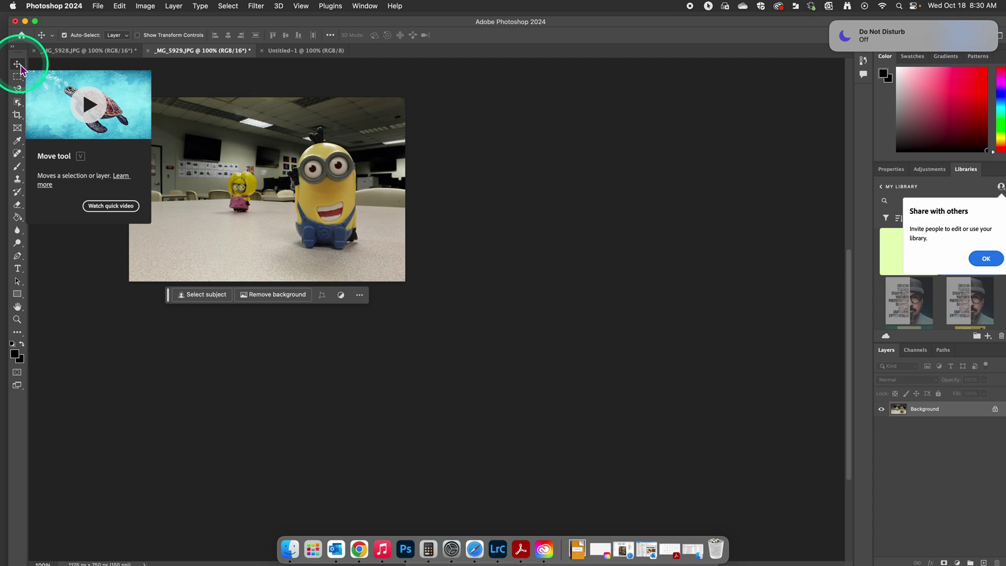
{"action": "left_click", "coordinate": [218, 159]}
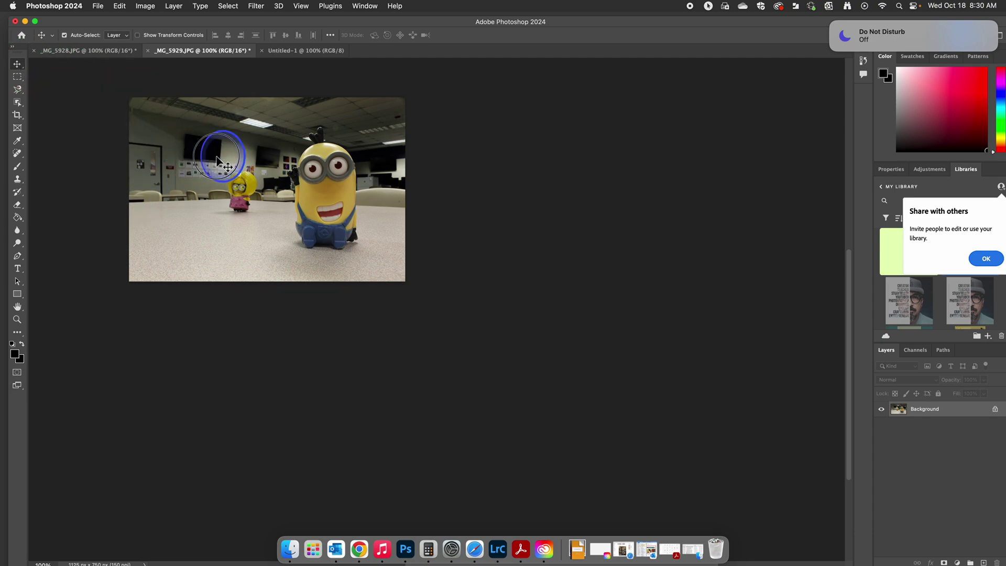
{"action": "left_click_drag", "start_coordinate": [218, 159], "coordinate": [248, 137]}
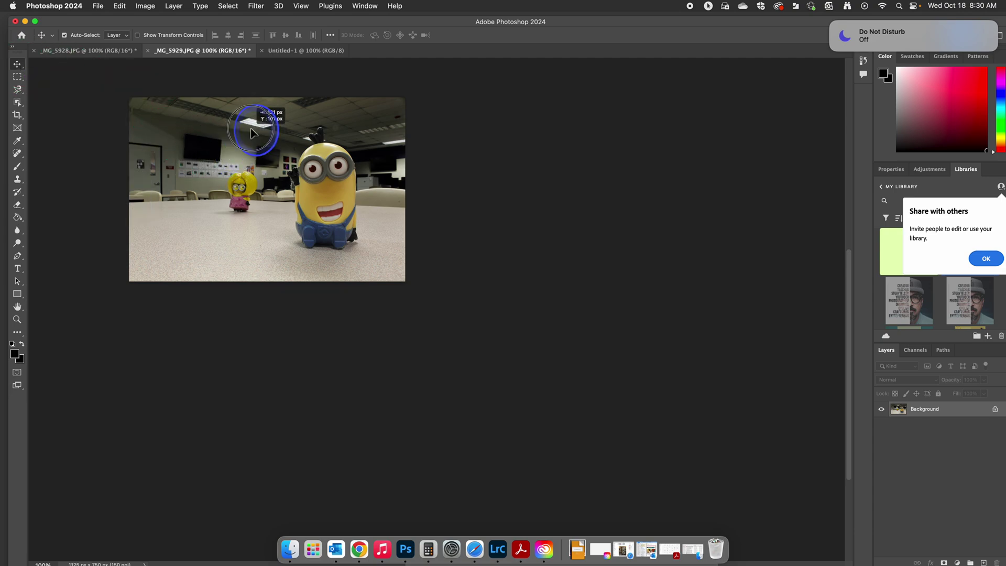
{"action": "left_click_drag", "start_coordinate": [279, 77], "coordinate": [355, 139]}
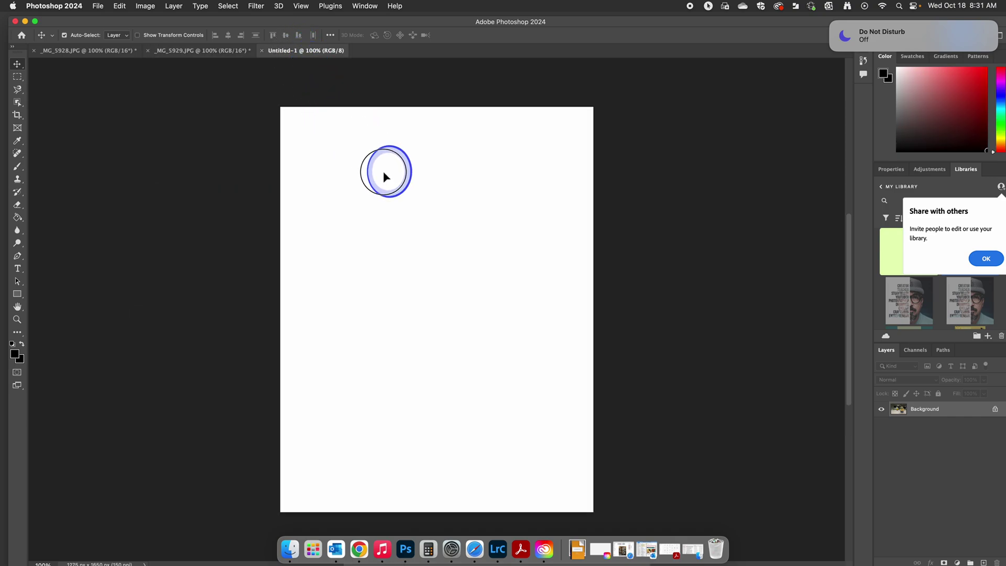
{"action": "left_click_drag", "start_coordinate": [410, 211], "coordinate": [410, 212]}
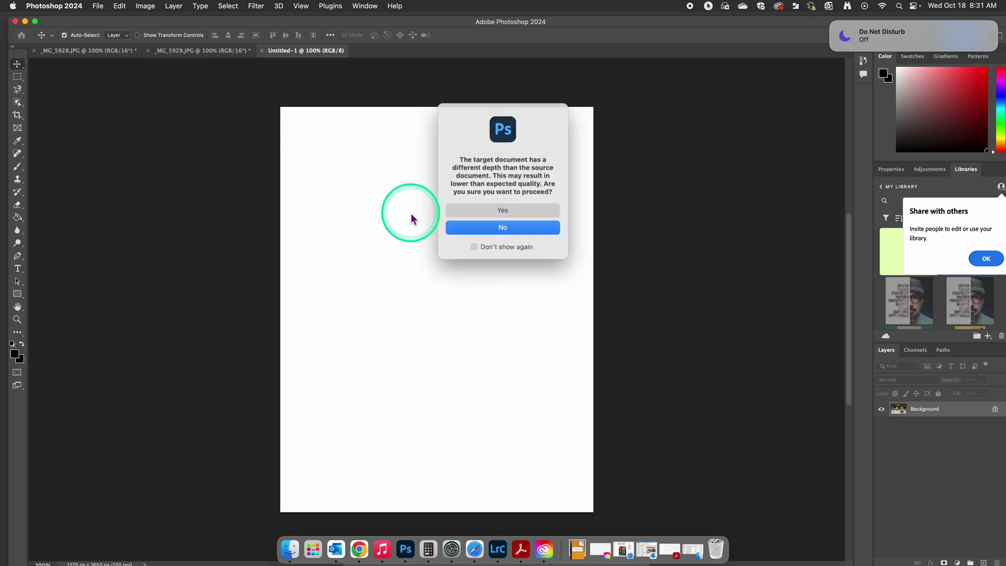
{"action": "left_click", "coordinate": [517, 211]}
{"action": "left_click_drag", "start_coordinate": [442, 333], "coordinate": [444, 234]}
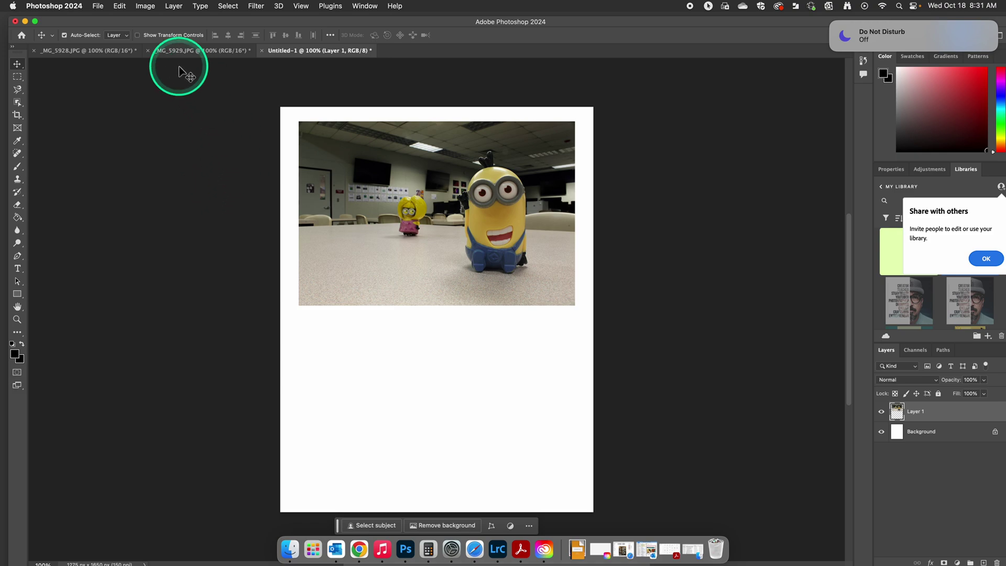
{"action": "left_click_drag", "start_coordinate": [449, 208], "coordinate": [452, 401]}
Copy the _MG_5928.JPG photo into the page's upper half, accepting the depth difference and suppressing that warning in future.
{"action": "left_click", "coordinate": [83, 54]}
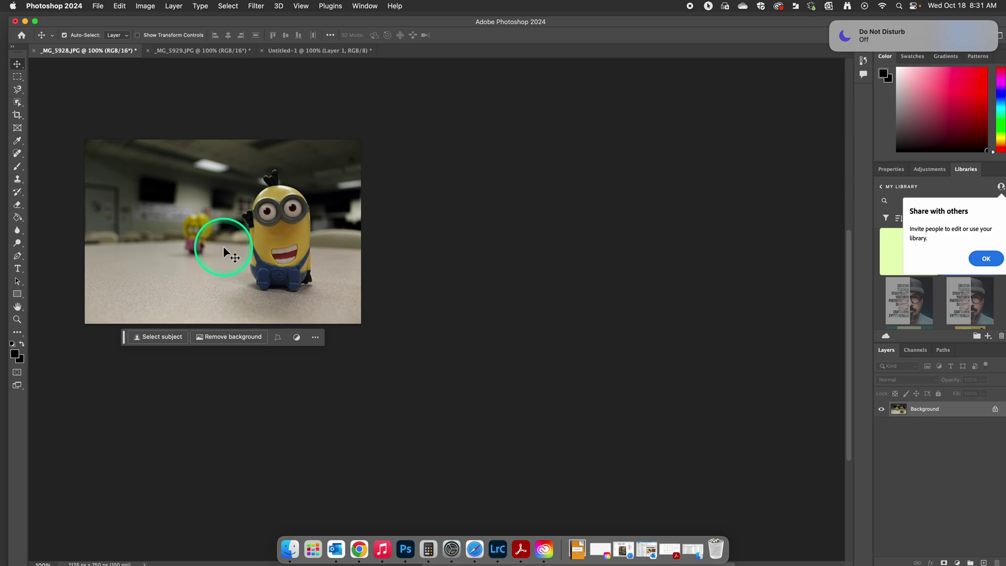
{"action": "left_click_drag", "start_coordinate": [224, 253], "coordinate": [431, 223]}
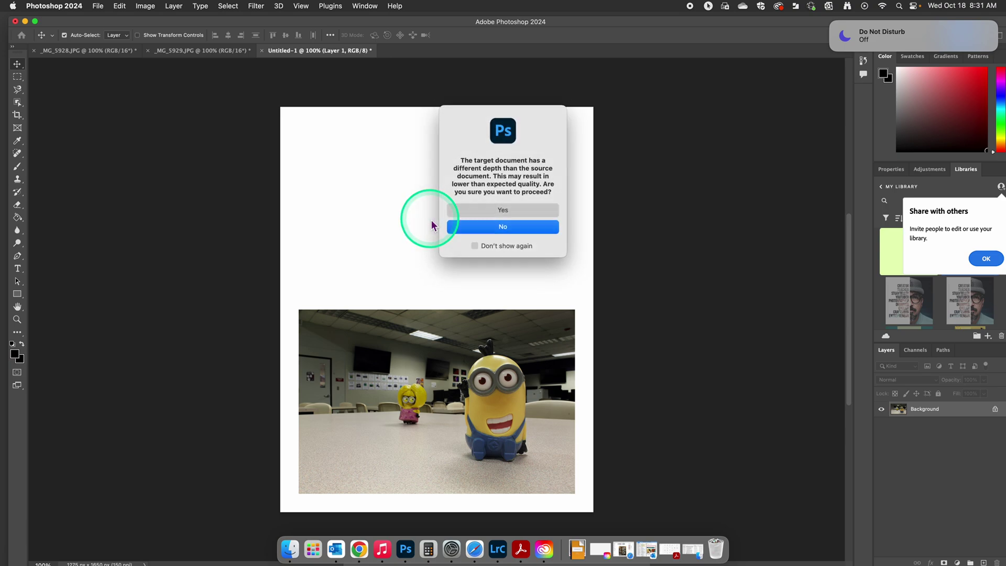
{"action": "left_click", "coordinate": [474, 245]}
{"action": "left_click", "coordinate": [507, 210]}
{"action": "mouse_move", "coordinate": [436, 197]}
{"action": "left_mouse_down"}
{"action": "mouse_move", "coordinate": [467, 185]}
{"action": "mouse_move", "coordinate": [444, 184]}
{"action": "left_mouse_up"}
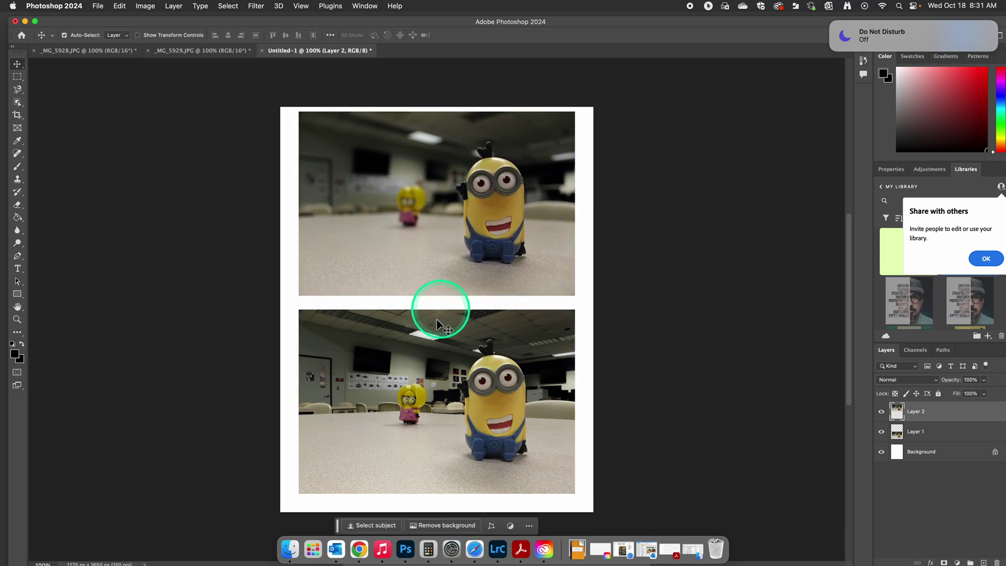
Nudge the lower photo slightly down to widen the gap between the two photos, keeping both aligned.
{"action": "left_click", "coordinate": [430, 359]}
{"action": "left_click_drag", "start_coordinate": [430, 357], "coordinate": [429, 363]}
{"action": "left_click_drag", "start_coordinate": [452, 208], "coordinate": [454, 210]}
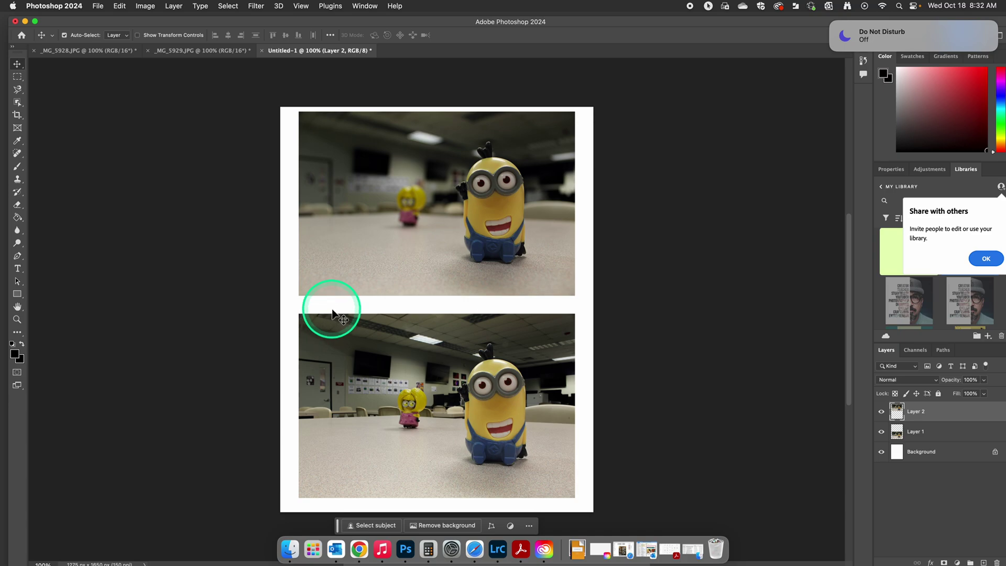
Switch to Lightroom Classic and show the EXIF metadata of photo 10 to read its exposure settings.
{"action": "left_click", "coordinate": [497, 551]}
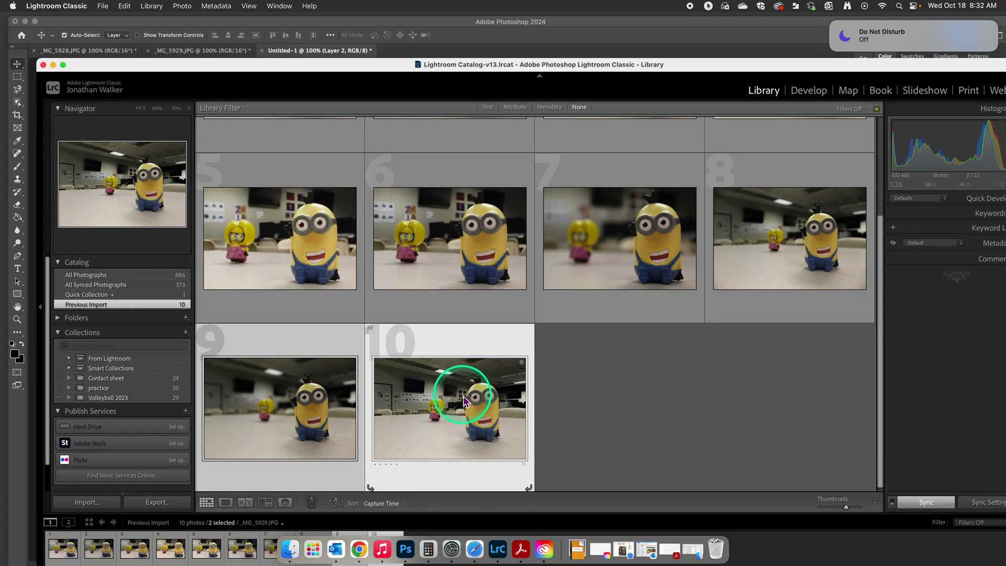
{"action": "left_click", "coordinate": [468, 348]}
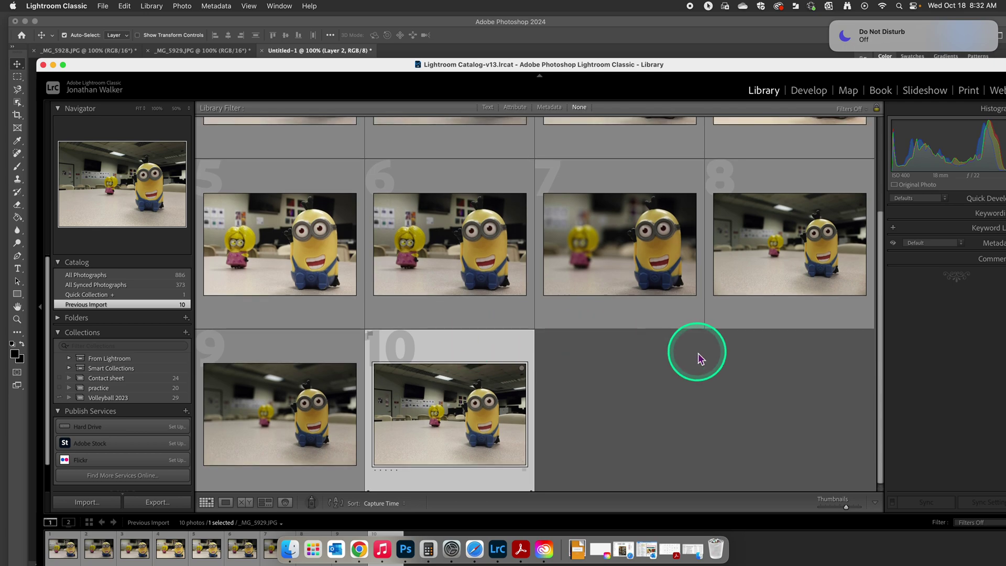
{"action": "double_click", "coordinate": [817, 67]}
{"action": "left_click_drag", "start_coordinate": [816, 73], "coordinate": [781, 61]}
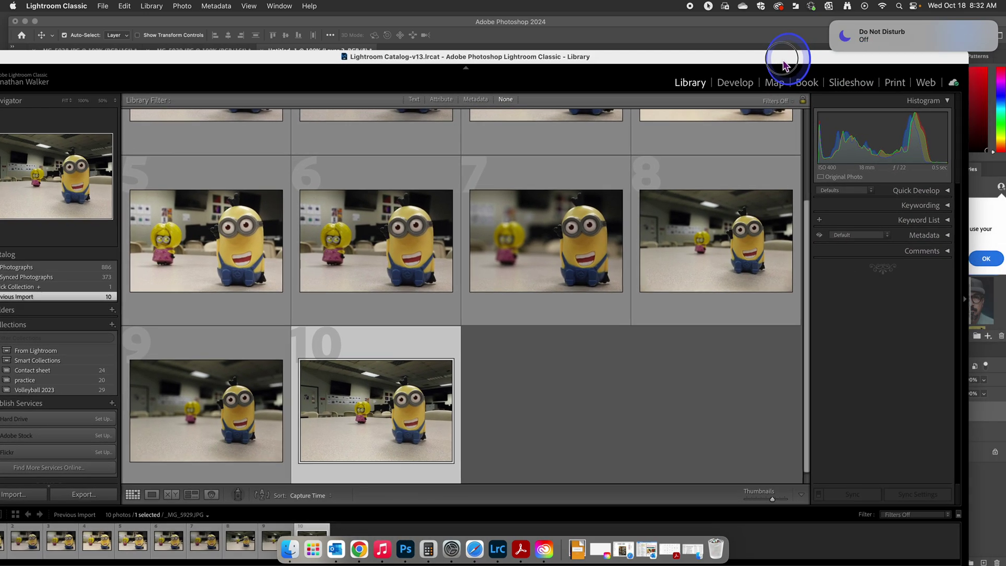
{"action": "left_click", "coordinate": [948, 236]}
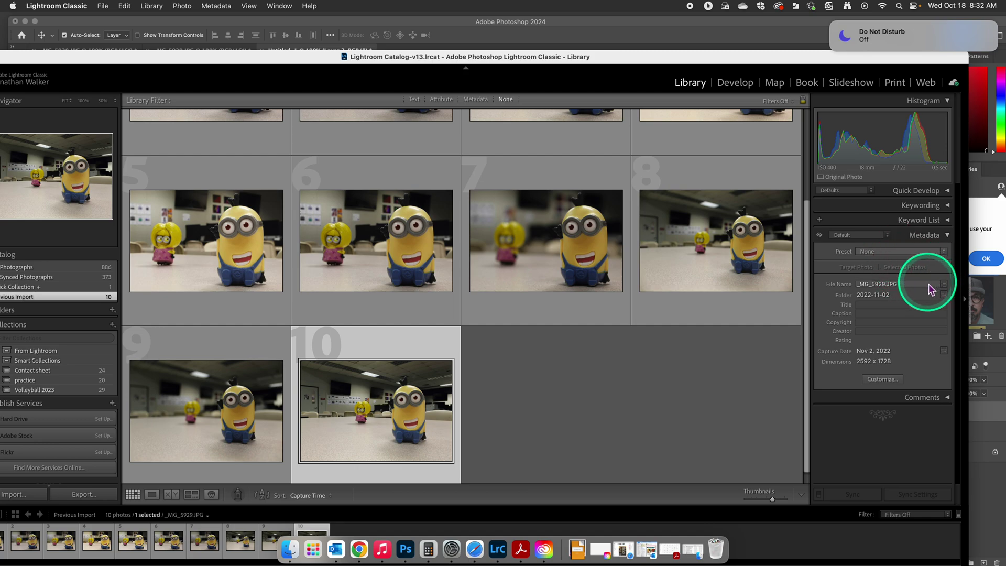
{"action": "left_click", "coordinate": [850, 236]}
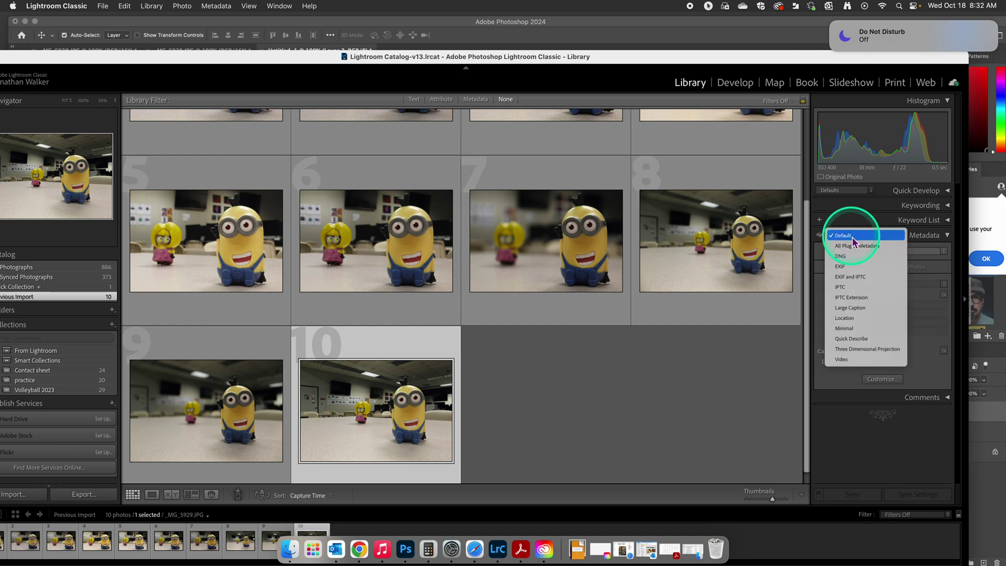
{"action": "left_click", "coordinate": [851, 268]}
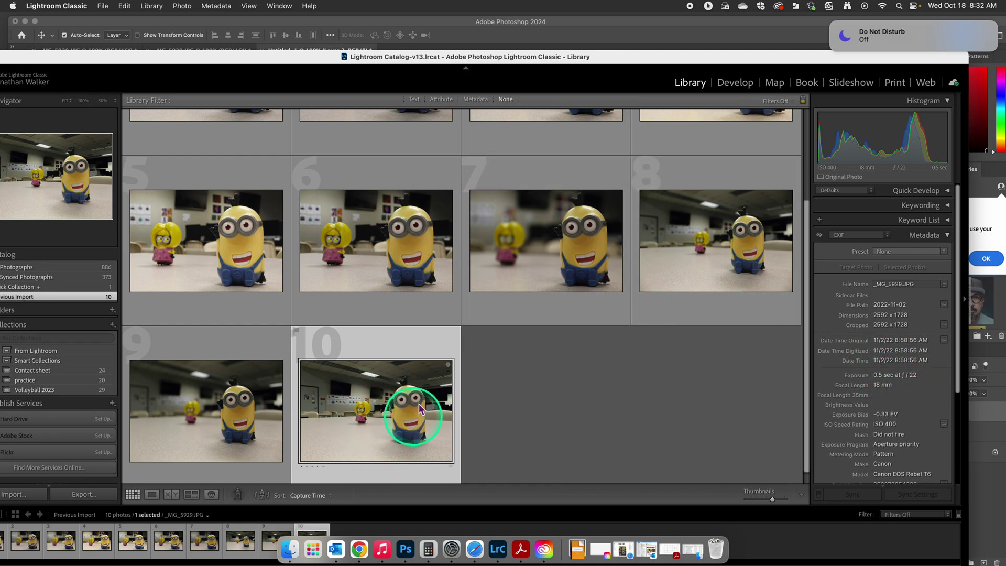
Return to Photoshop and add the caption "0.5 ss f/22 ISO 400" in the white margin beneath the lower photo.
{"action": "left_click", "coordinate": [351, 24]}
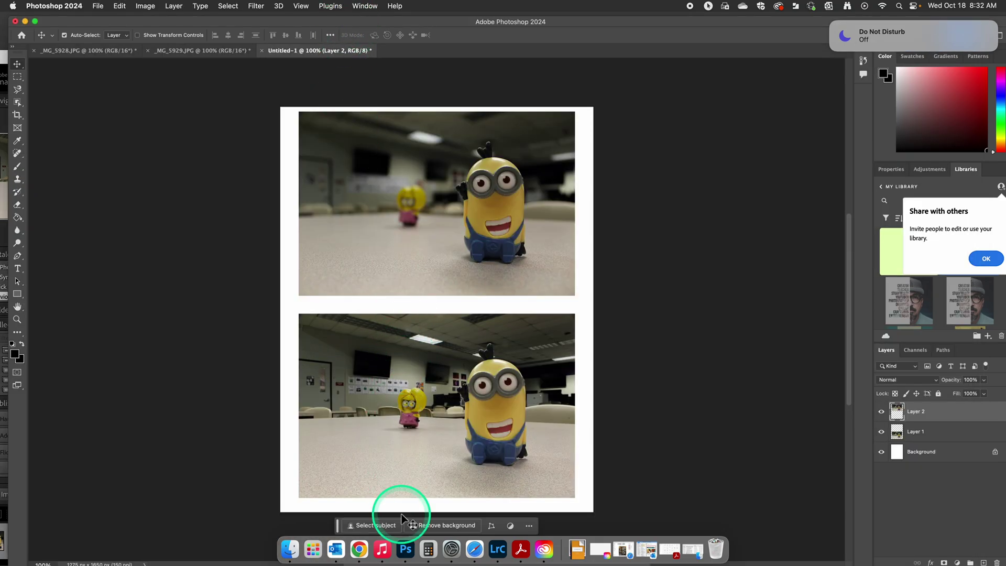
{"action": "left_click", "coordinate": [17, 269]}
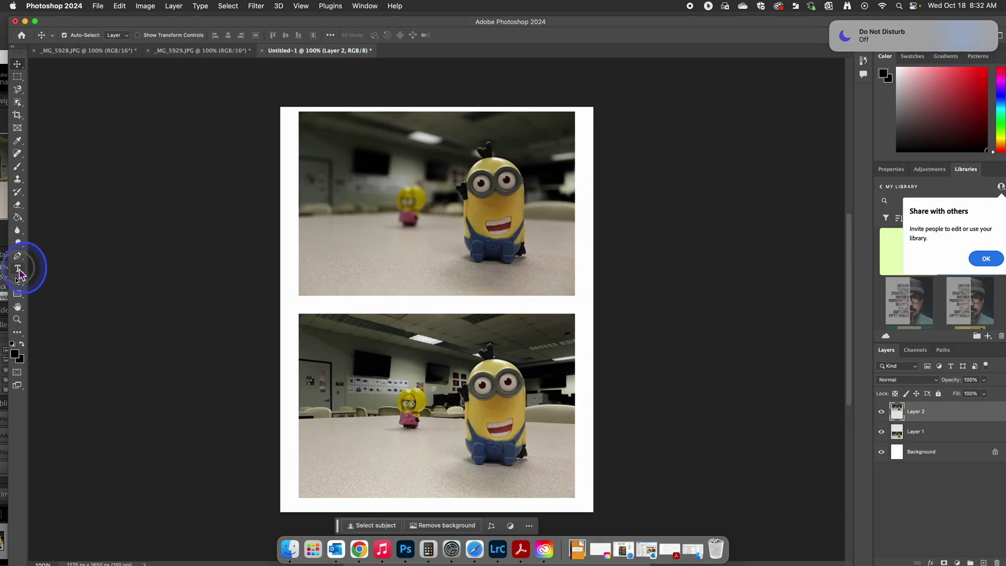
{"action": "left_click", "coordinate": [314, 503]}
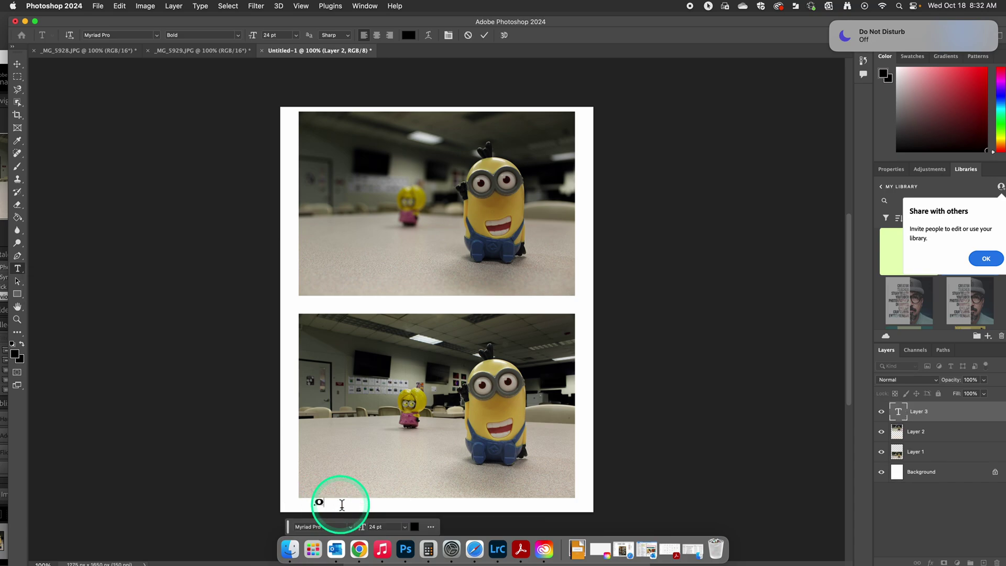
{"action": "type", "text": "o"}
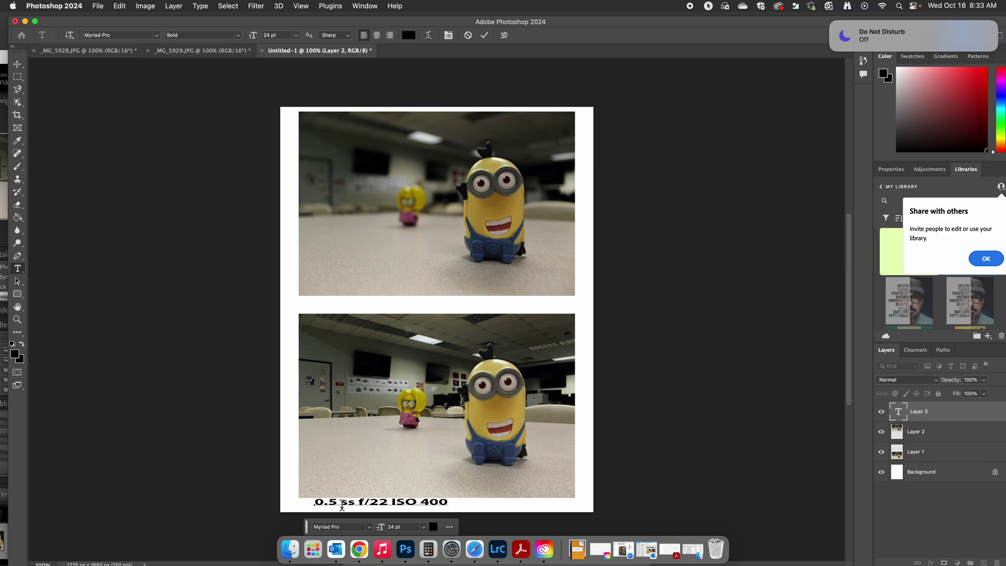
Shift the exposure caption toward the lower photo's left edge and set its font to Baskerville.
{"action": "left_click_drag", "start_coordinate": [430, 514], "coordinate": [269, 507]}
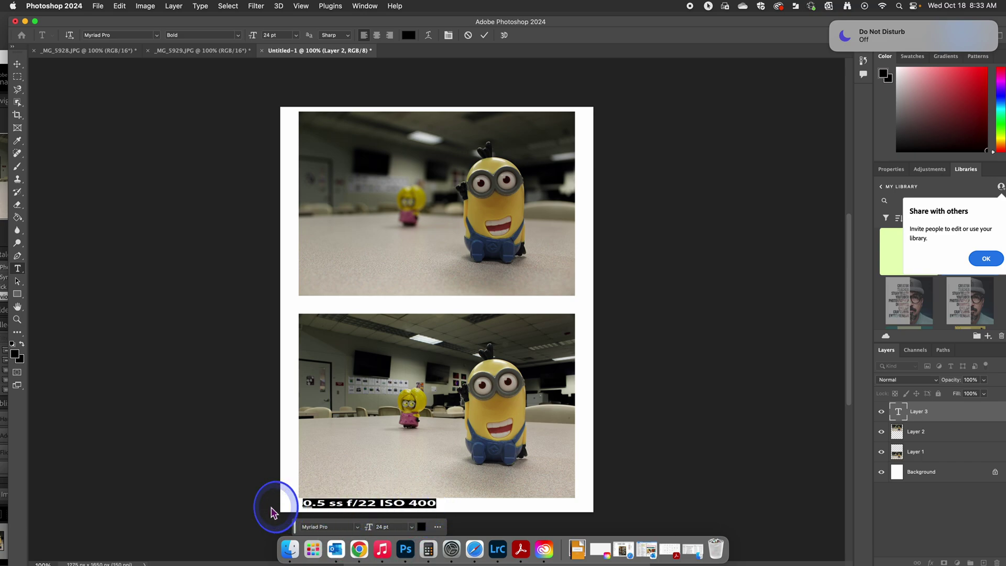
{"action": "left_click", "coordinate": [157, 35]}
{"action": "key", "text": "Down"}
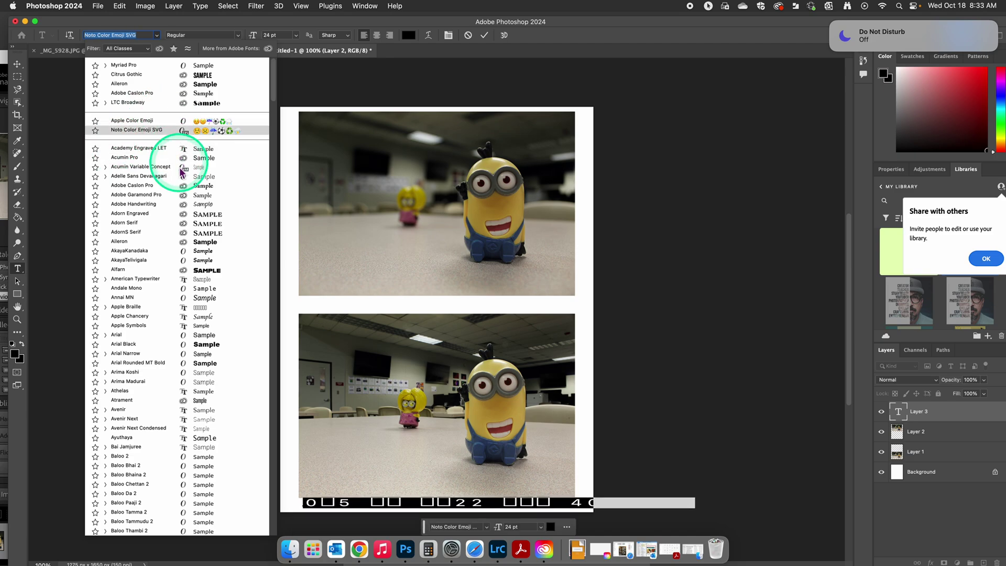
{"action": "scroll", "coordinate": [137, 315], "scroll_direction": "down", "scroll_amount": 5}
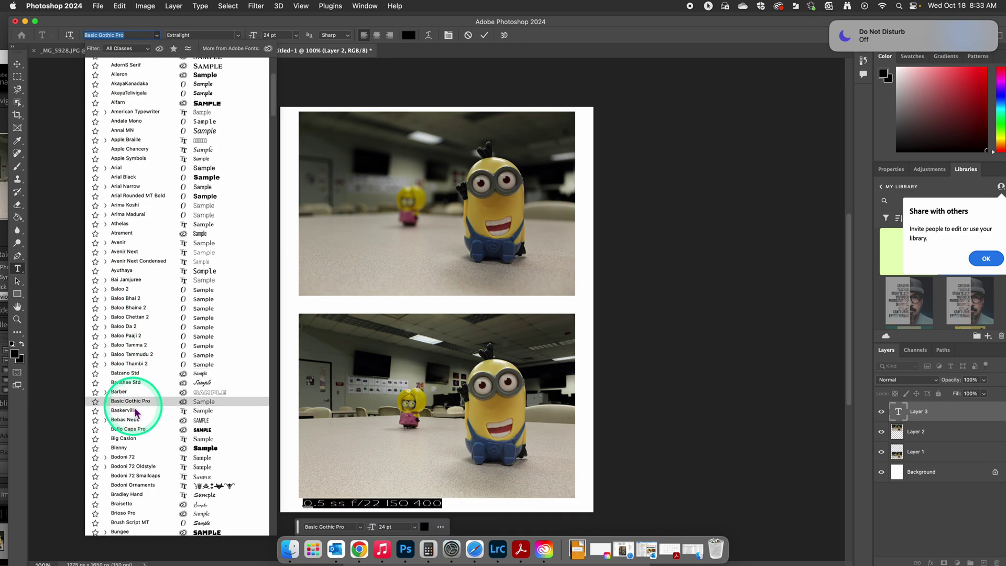
{"action": "left_click", "coordinate": [133, 410]}
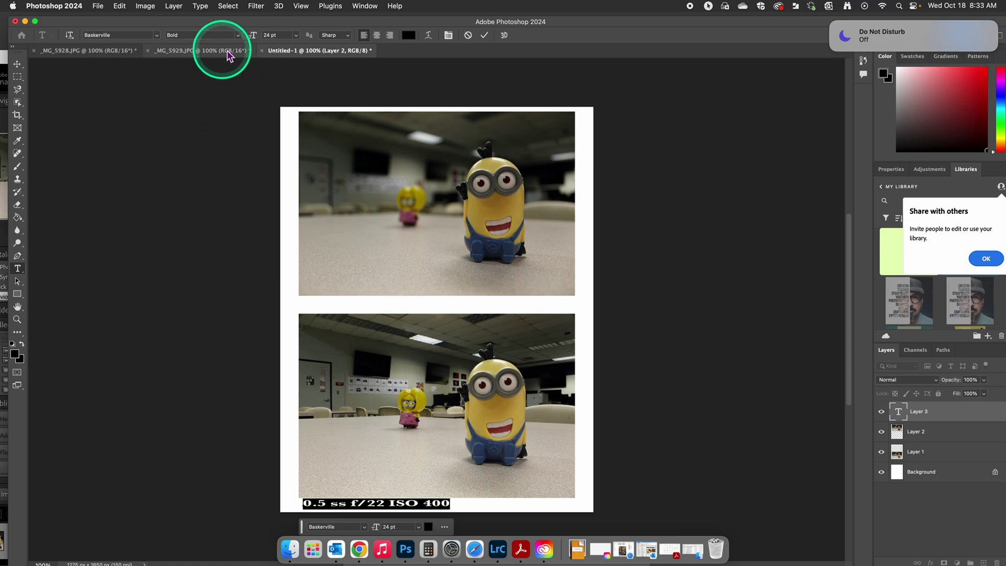
Set the exposure caption to 16 pt in the Regular style and commit the text.
{"action": "left_click", "coordinate": [282, 36]}
{"action": "left_click", "coordinate": [295, 35]}
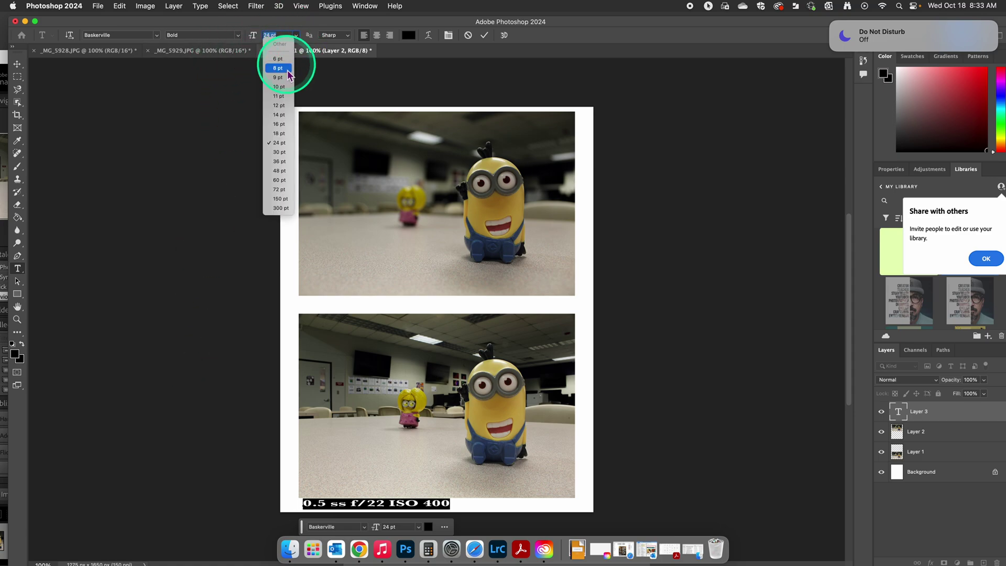
{"action": "left_click", "coordinate": [282, 124]}
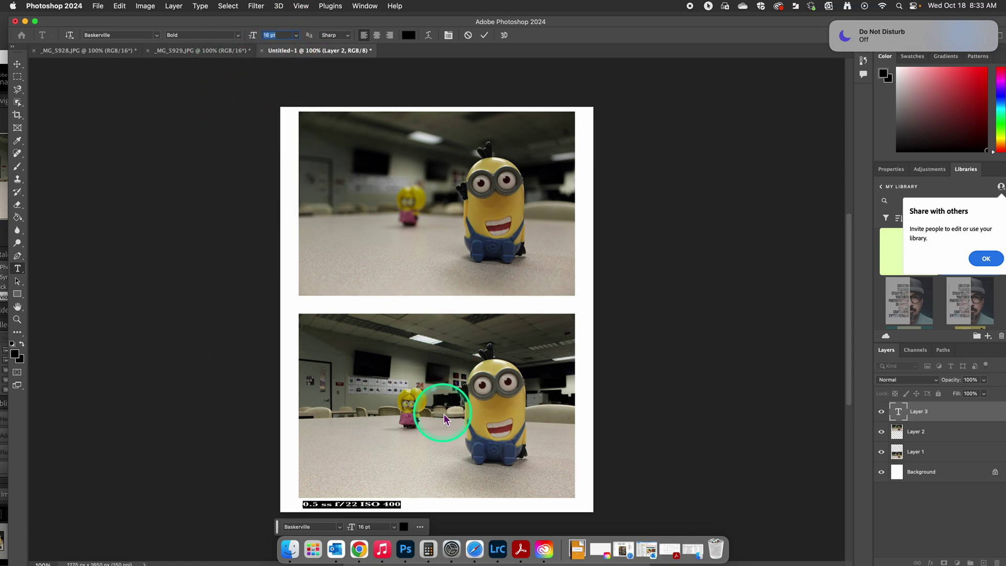
{"action": "left_click", "coordinate": [231, 36]}
{"action": "left_click", "coordinate": [193, 30]}
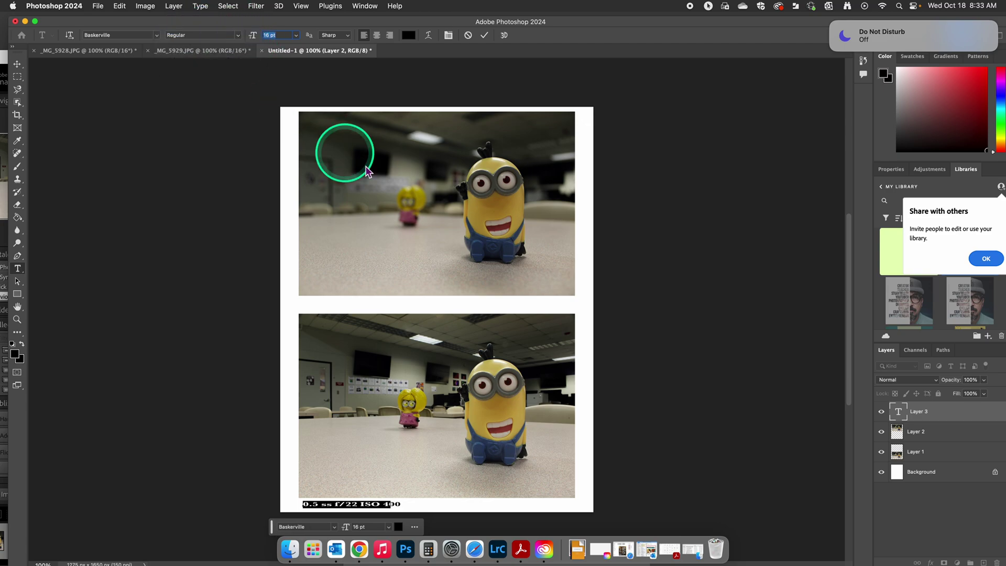
{"action": "scroll", "coordinate": [445, 386], "scroll_direction": "up", "scroll_amount": 1}
{"action": "scroll", "coordinate": [444, 385], "scroll_direction": "right", "scroll_amount": 1}
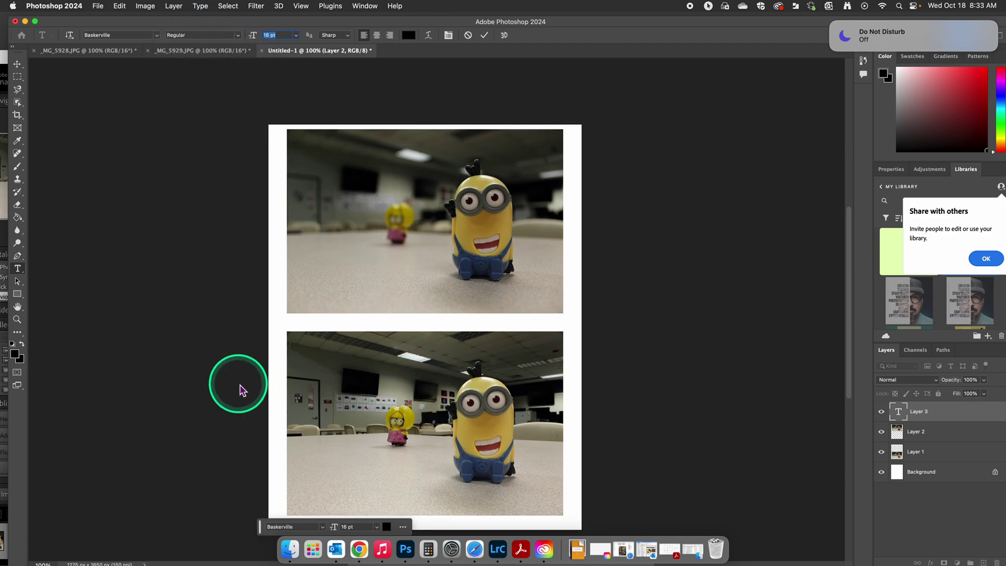
{"action": "scroll", "coordinate": [414, 372], "scroll_direction": "down", "scroll_amount": 5}
{"action": "scroll", "coordinate": [414, 372], "scroll_direction": "down", "scroll_amount": 3}
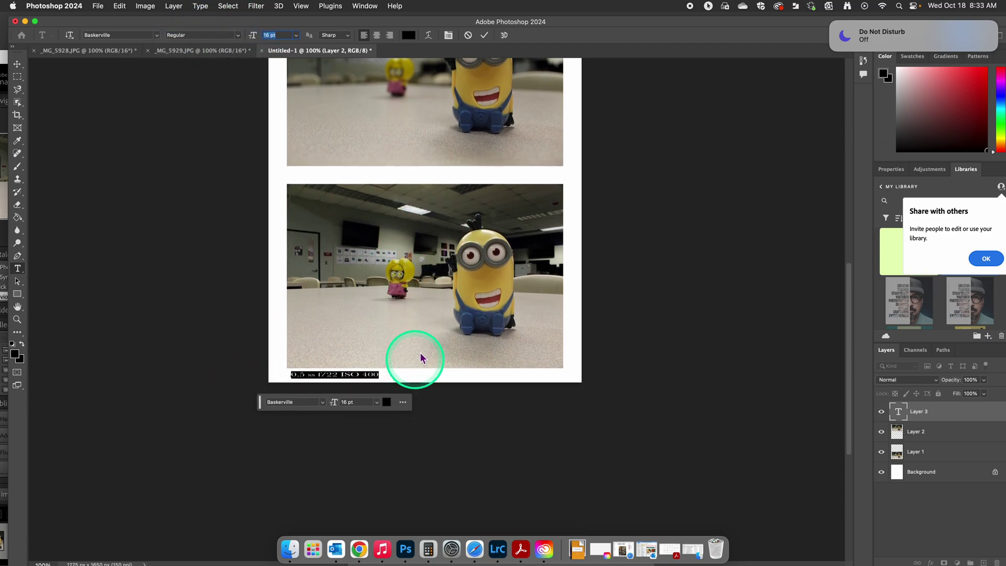
{"action": "left_click", "coordinate": [485, 36]}
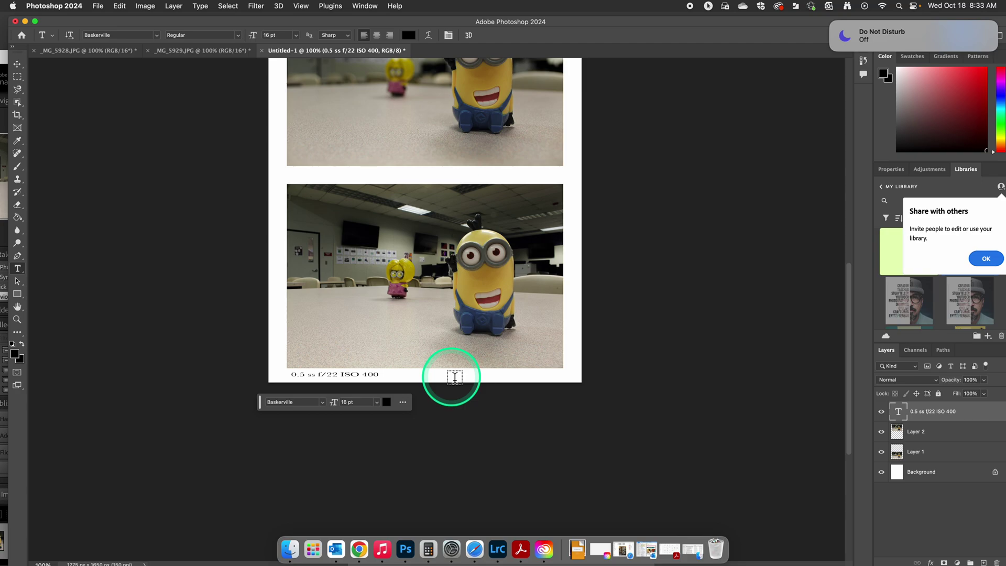
Add the caption "Greater dof" centred beneath the lower photo, on the same line as the exposure caption.
{"action": "left_click", "coordinate": [455, 377]}
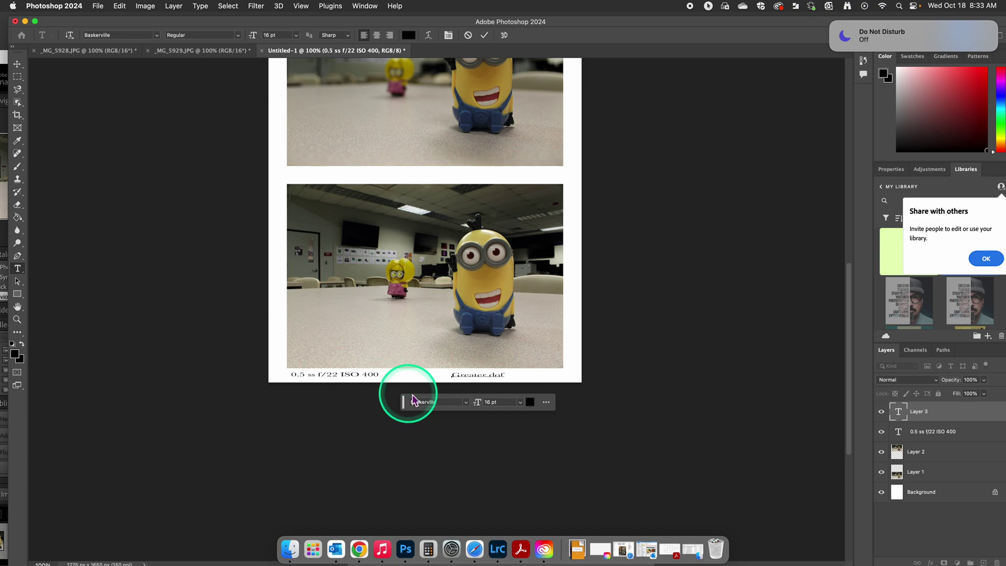
{"action": "left_click_drag", "start_coordinate": [466, 382], "coordinate": [421, 381]}
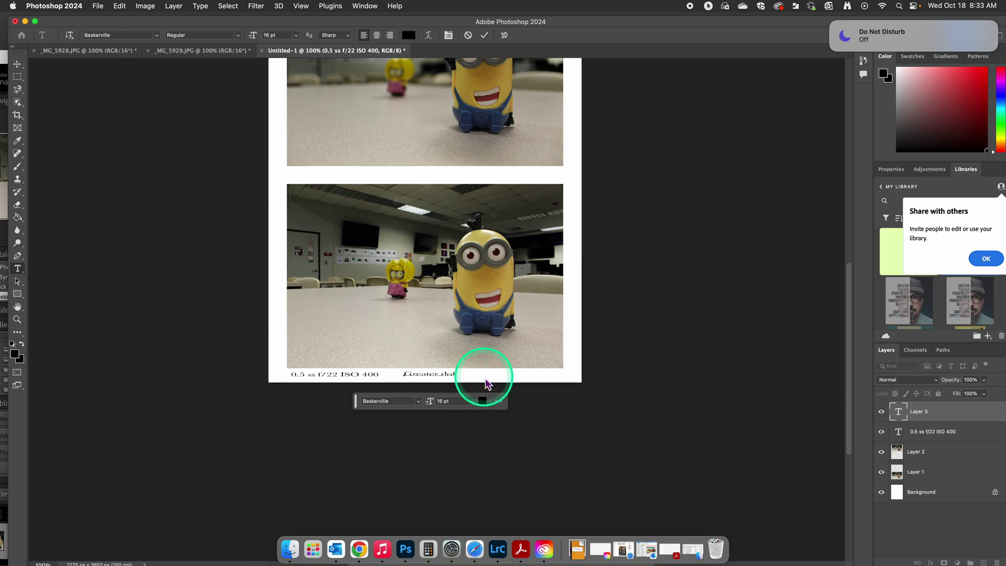
{"action": "left_click", "coordinate": [484, 35]}
Add the placeholder text "Your Name" at the right end of the caption line, aligned with the photo's right edge.
{"action": "left_click", "coordinate": [529, 379]}
{"action": "type", "text": "Your Name"}
{"action": "left_click_drag", "start_coordinate": [545, 384], "coordinate": [544, 383]}
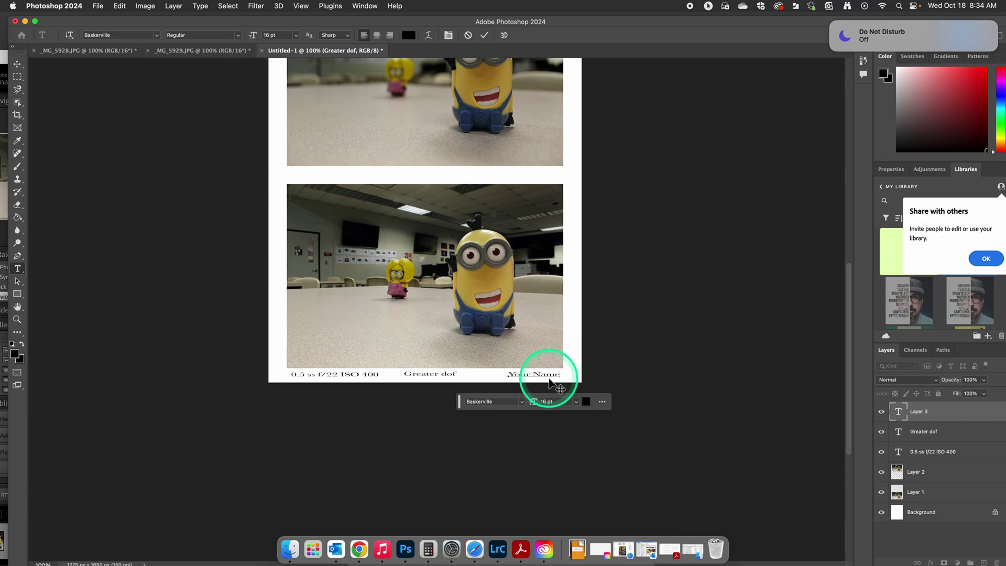
{"action": "left_click_drag", "start_coordinate": [547, 382], "coordinate": [548, 382]}
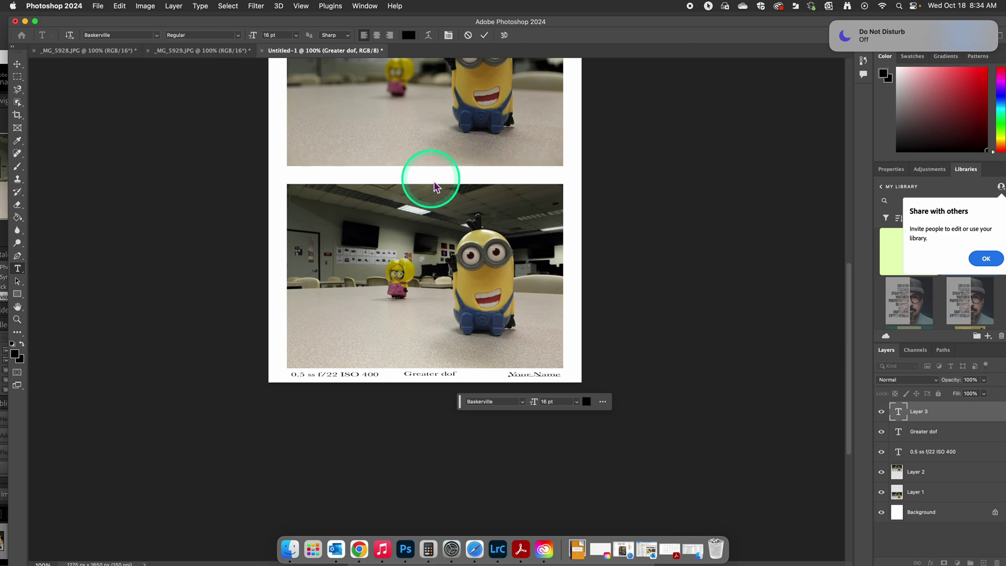
Commit the name caption and start a new text layer in the gap beneath the upper photo.
{"action": "left_click", "coordinate": [484, 36]}
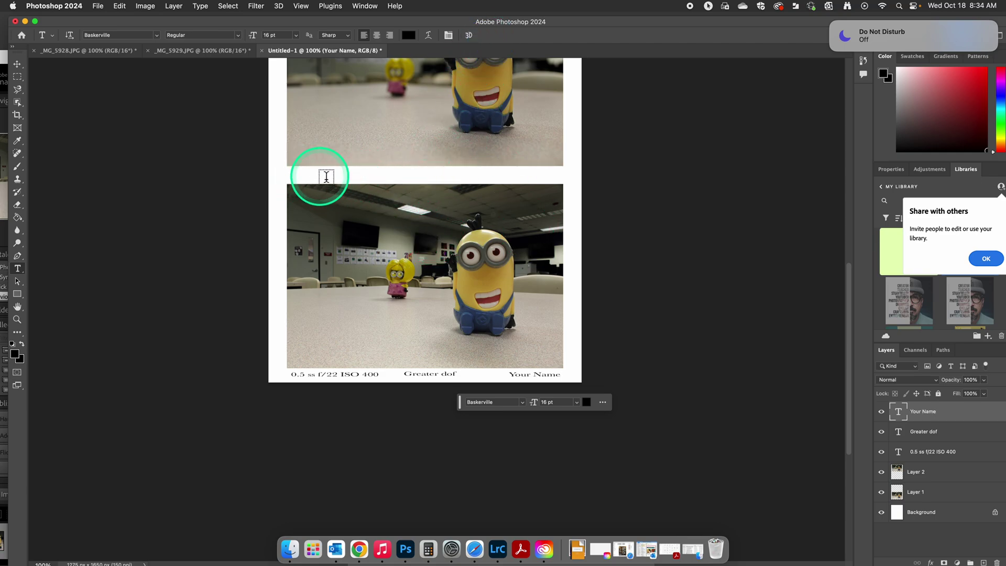
{"action": "left_click", "coordinate": [344, 177]}
Switch to Lightroom Classic to read the exposure settings of _MG_5928.JPG, and return to Photoshop.
{"action": "left_click", "coordinate": [487, 548]}
{"action": "left_click", "coordinate": [175, 408]}
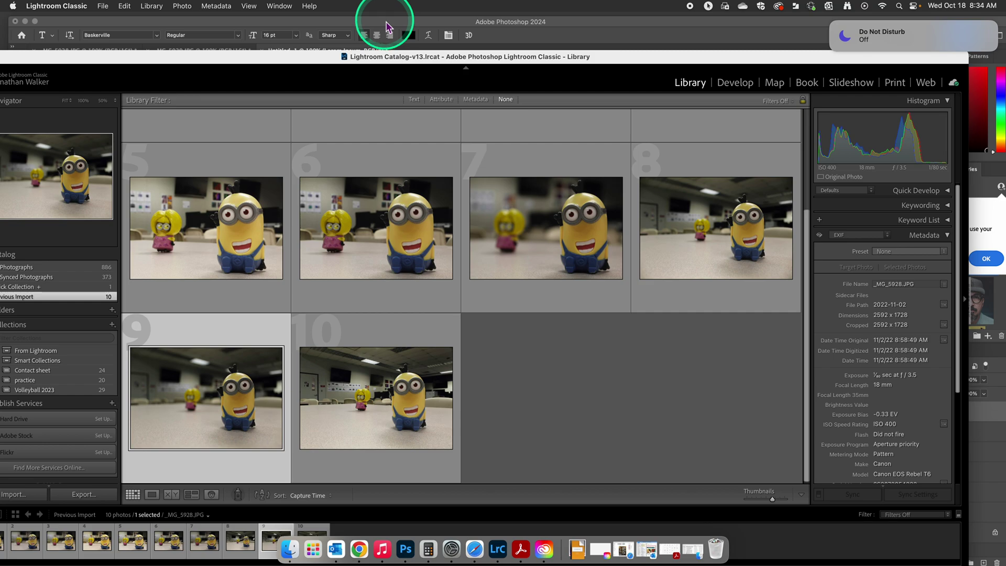
{"action": "left_click", "coordinate": [388, 28]}
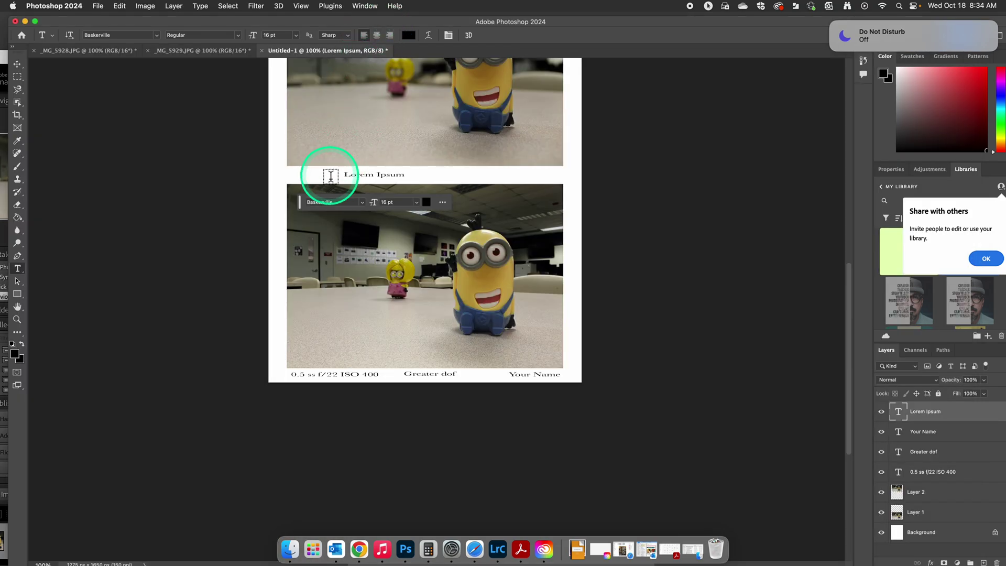
Add the caption "1/80 ss f/3.5 ISO 400" beneath the upper photo, aligned with the photo's left edge.
{"action": "left_click", "coordinate": [305, 176]}
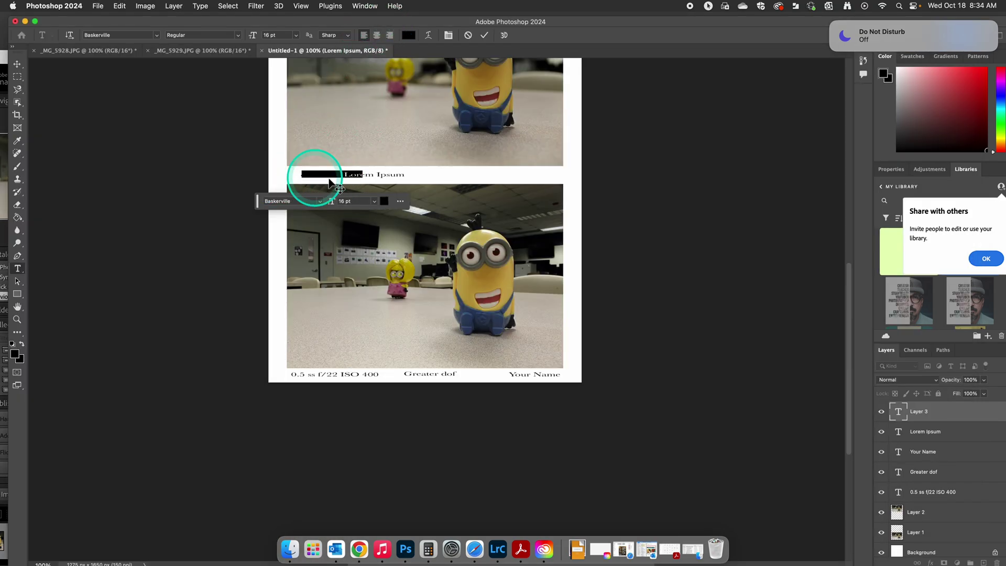
{"action": "type", "text": "1/80 ss f/5.6 ISO 400"}
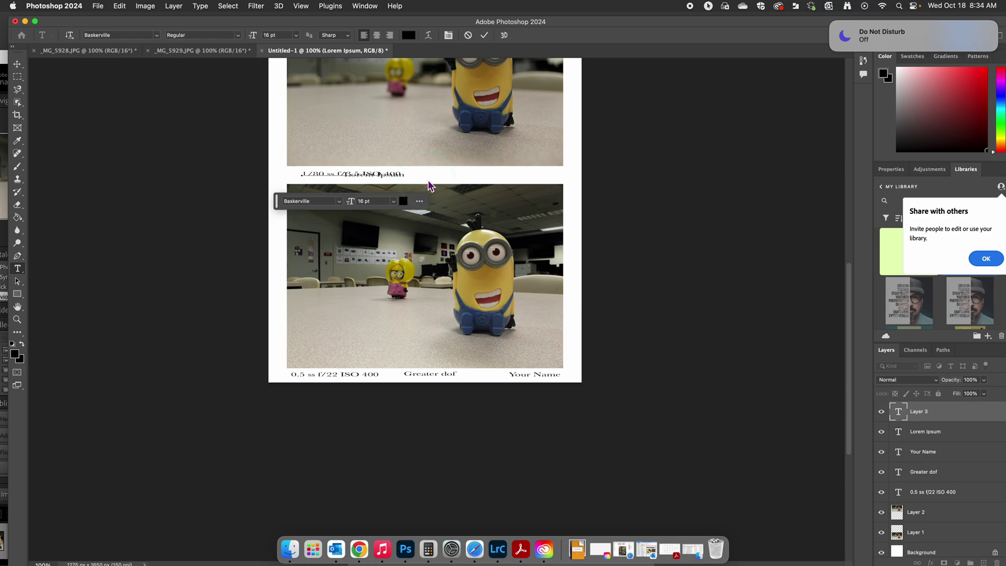
{"action": "left_click_drag", "start_coordinate": [401, 179], "coordinate": [386, 180]}
{"action": "left_click", "coordinate": [400, 179]}
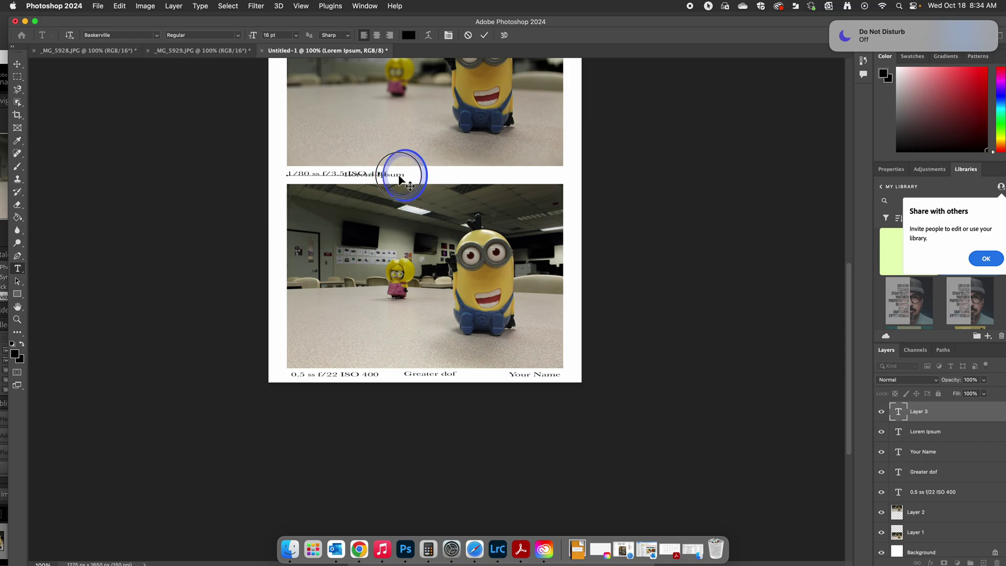
{"action": "left_click", "coordinate": [483, 35]}
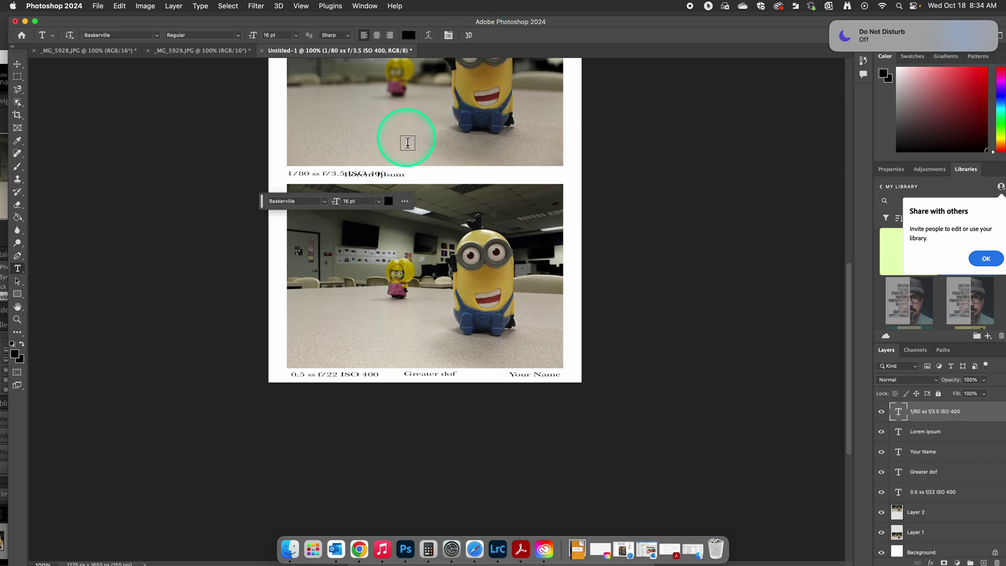
Replace the Lorem Ipsum placeholder with "Shallow dof" and place it beside the upper exposure caption.
{"action": "left_click", "coordinate": [407, 173]}
{"action": "mouse_move", "coordinate": [413, 181]}
{"action": "left_mouse_down"}
{"action": "mouse_move", "coordinate": [487, 181]}
{"action": "mouse_move", "coordinate": [402, 175]}
{"action": "left_mouse_up"}
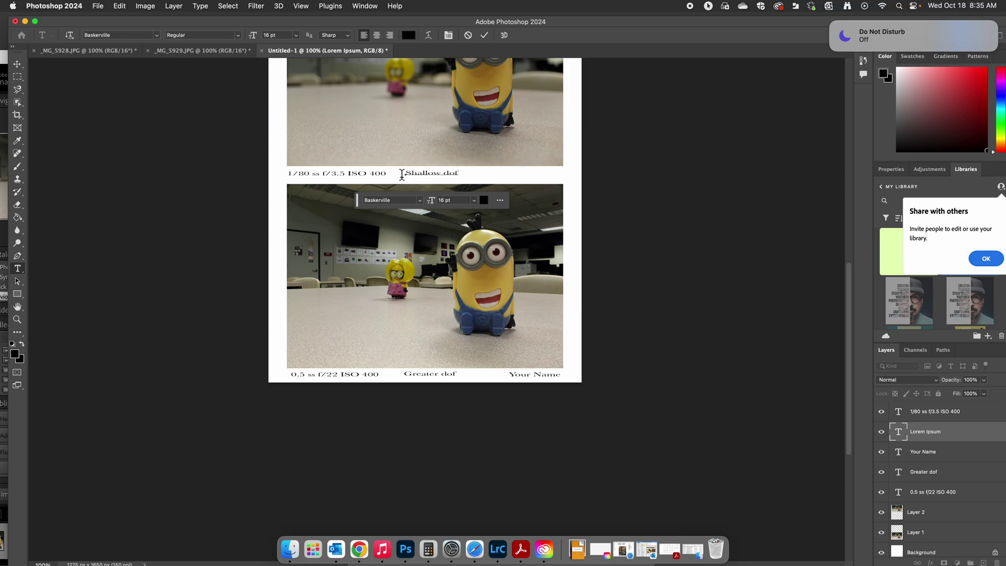
{"action": "left_click", "coordinate": [483, 34]}
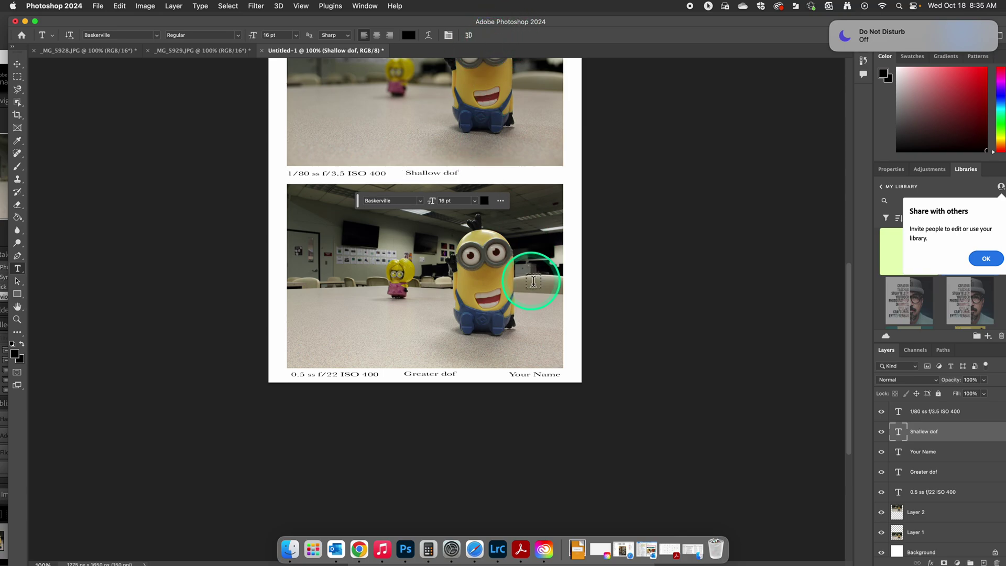
Shift the "Shallow dof" and "Greater dof" captions slightly left so they line up vertically with each other.
{"action": "key", "text": "v"}
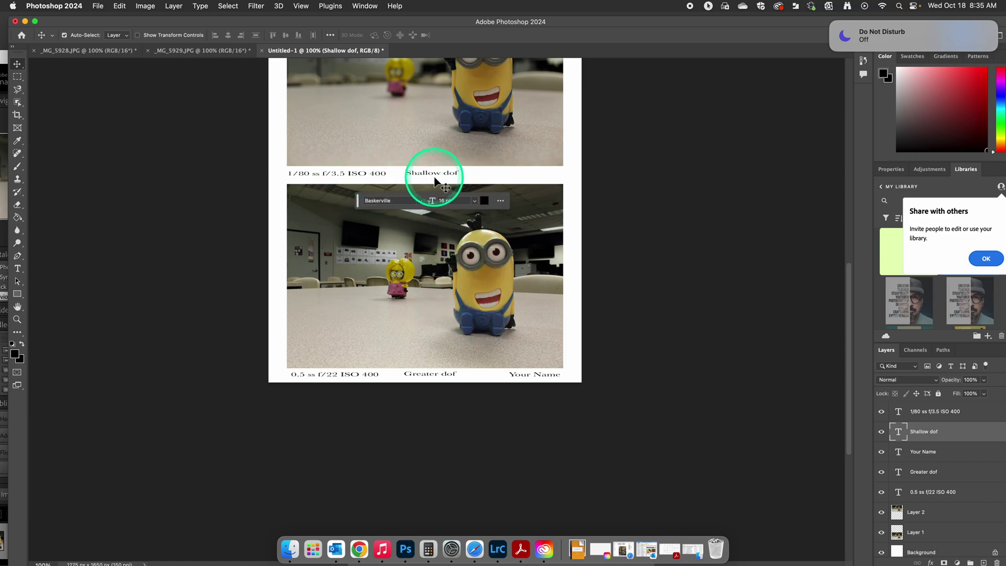
{"action": "left_click_drag", "start_coordinate": [434, 171], "coordinate": [426, 177]}
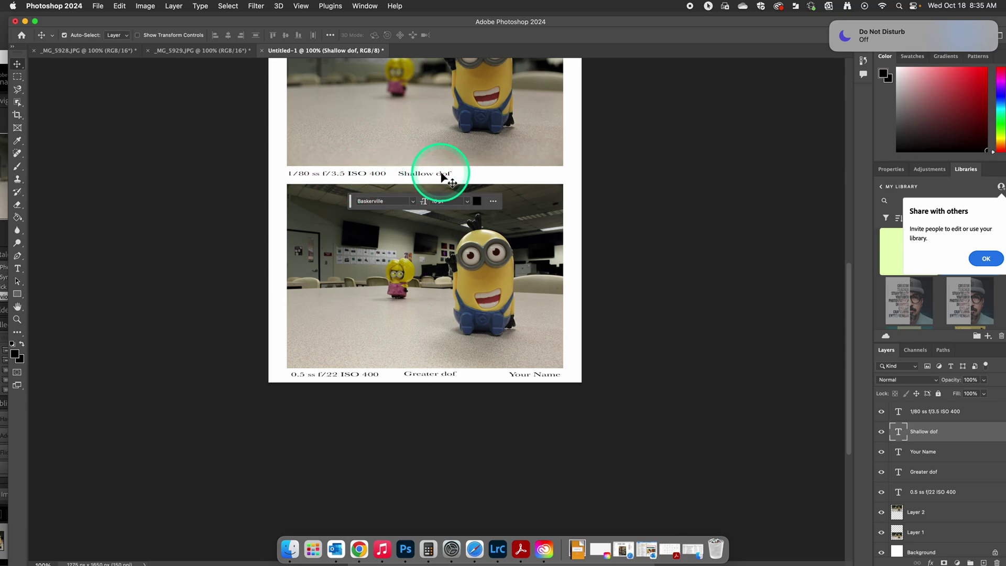
{"action": "left_click_drag", "start_coordinate": [429, 375], "coordinate": [428, 380]}
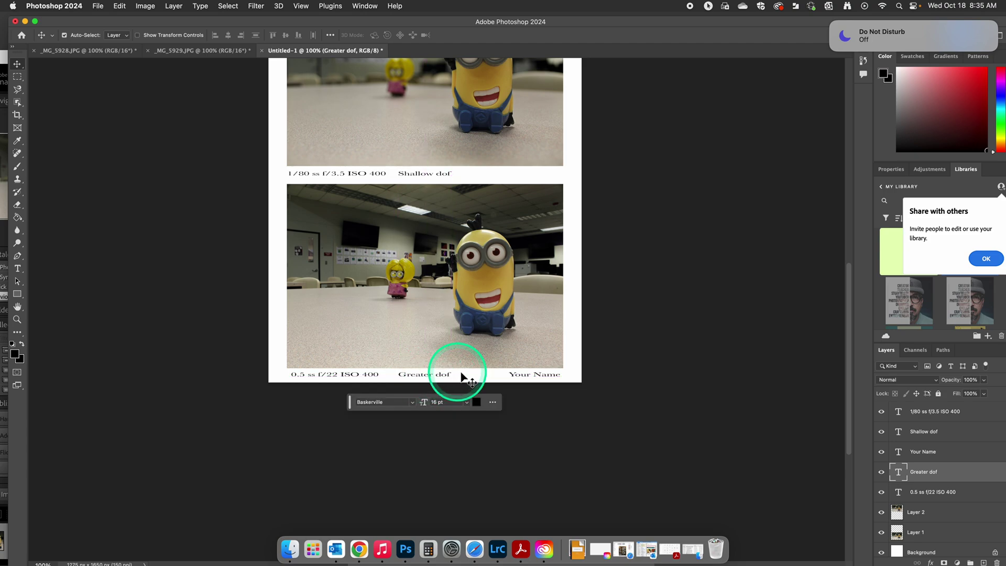
Nudge the "Your Name" caption flush with the lower photo's right edge and deselect it.
{"action": "left_click", "coordinate": [532, 380]}
{"action": "double_click", "coordinate": [531, 379]}
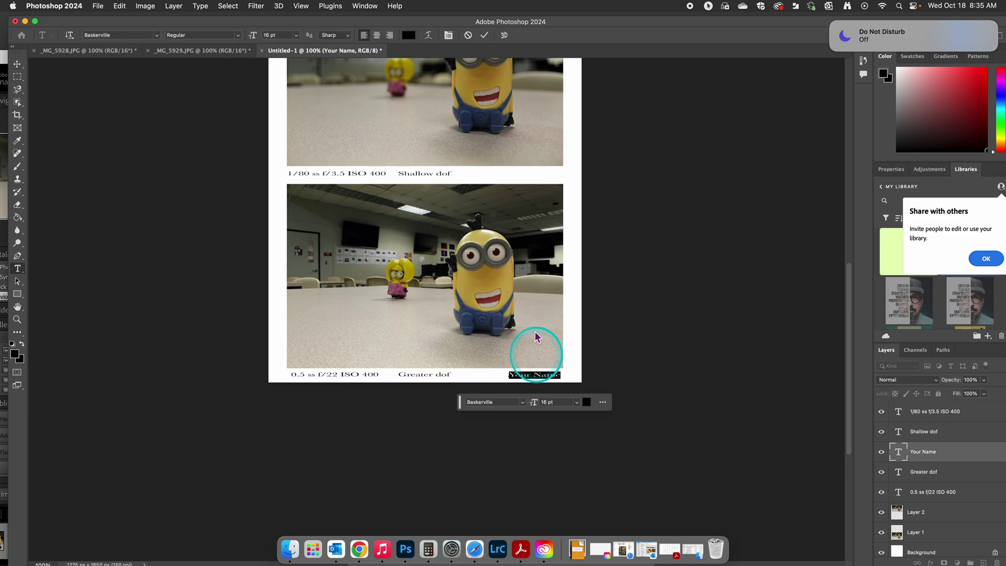
{"action": "left_click", "coordinate": [484, 35]}
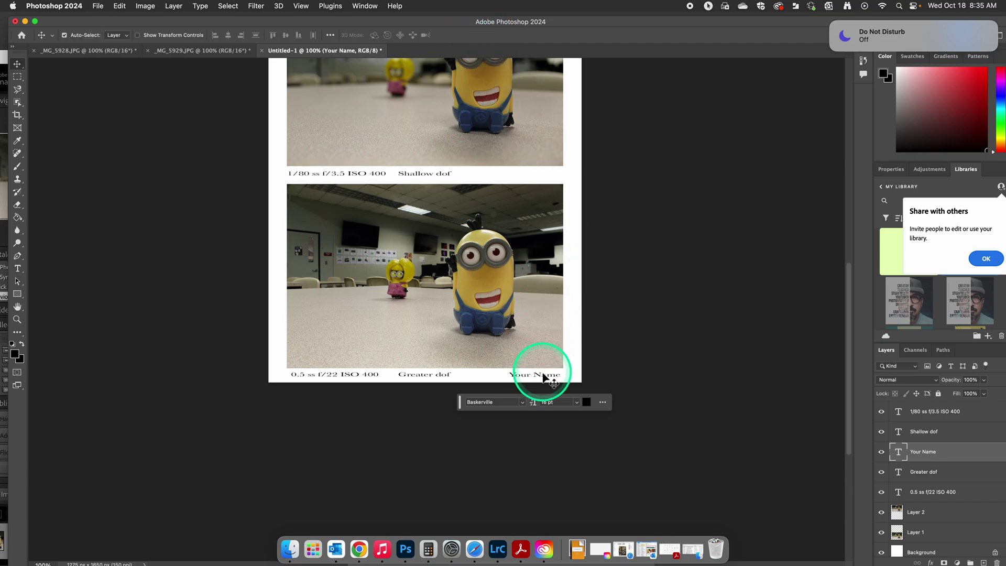
{"action": "left_click_drag", "start_coordinate": [541, 378], "coordinate": [540, 379]}
{"action": "left_click", "coordinate": [622, 348]}
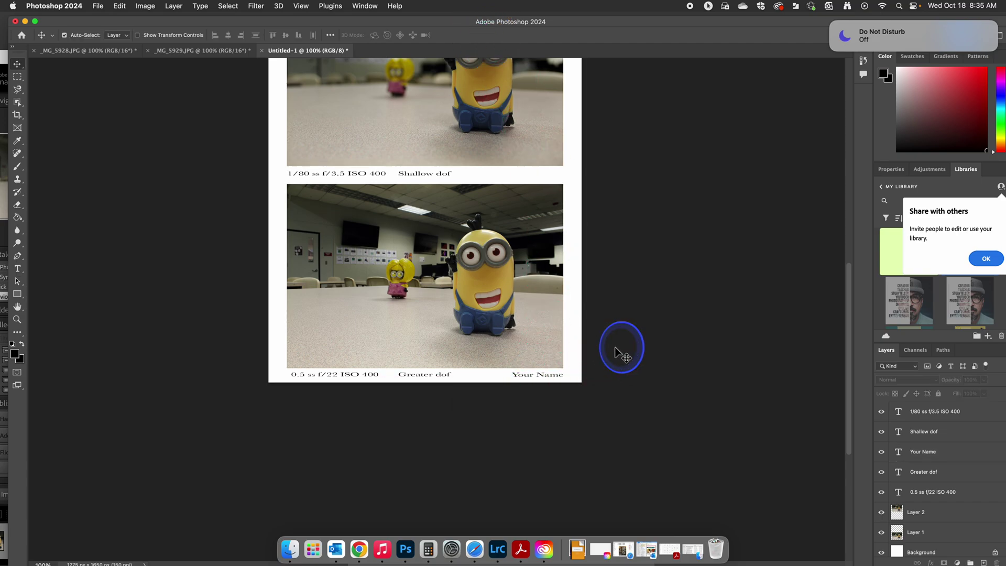
{"action": "scroll", "coordinate": [476, 228], "scroll_direction": "up", "scroll_amount": 2}
{"action": "scroll", "coordinate": [475, 228], "scroll_direction": "up", "scroll_amount": 3}
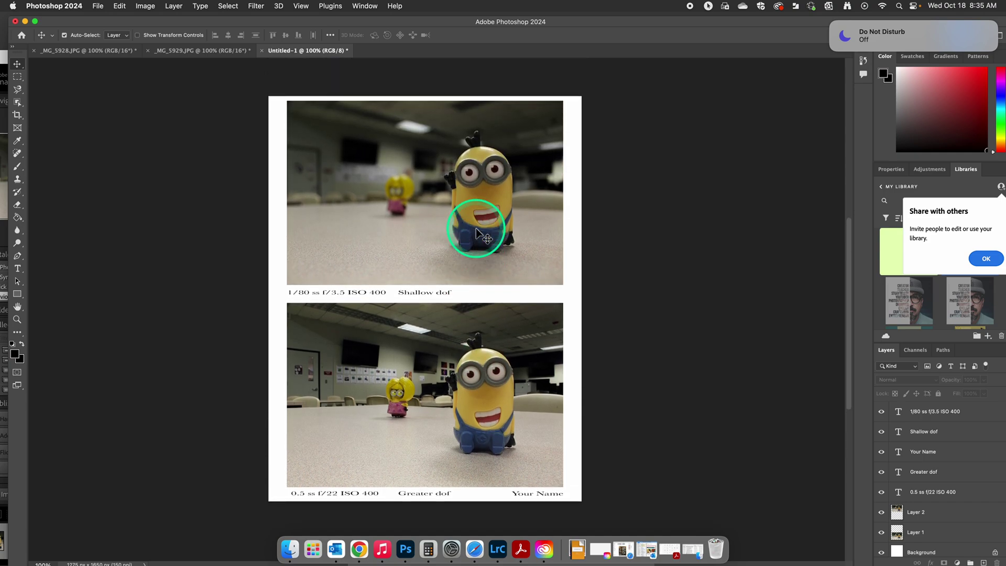
{"action": "scroll", "coordinate": [427, 281], "scroll_direction": "down", "scroll_amount": 2}
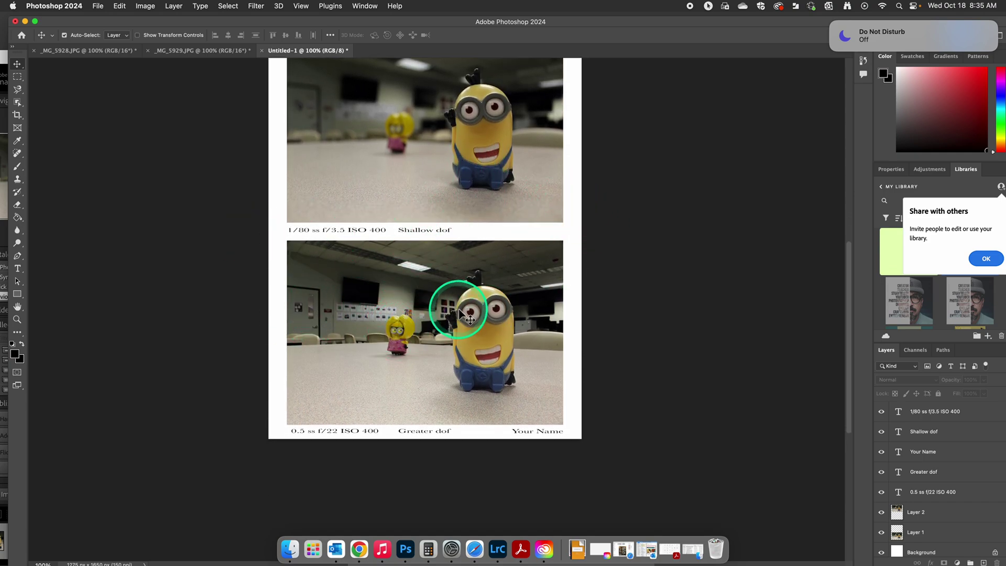
{"action": "scroll", "coordinate": [466, 278], "scroll_direction": "up", "scroll_amount": 6}
{"action": "scroll", "coordinate": [464, 279], "scroll_direction": "down", "scroll_amount": 5}
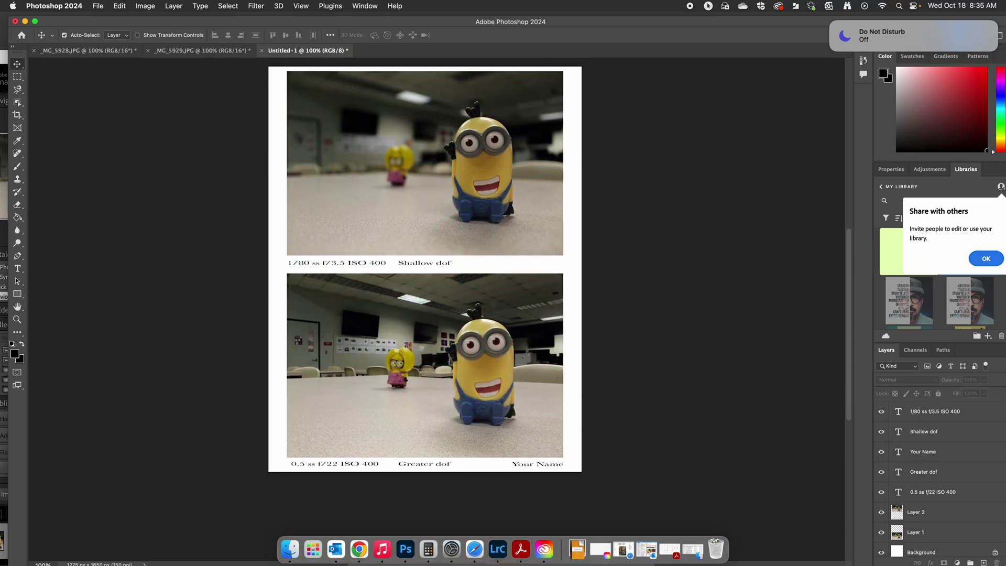
Start saving a JPEG copy of the page in the Quarter 2 folder inside Photo 2023 on OneDrive.
{"action": "left_click", "coordinate": [98, 6]}
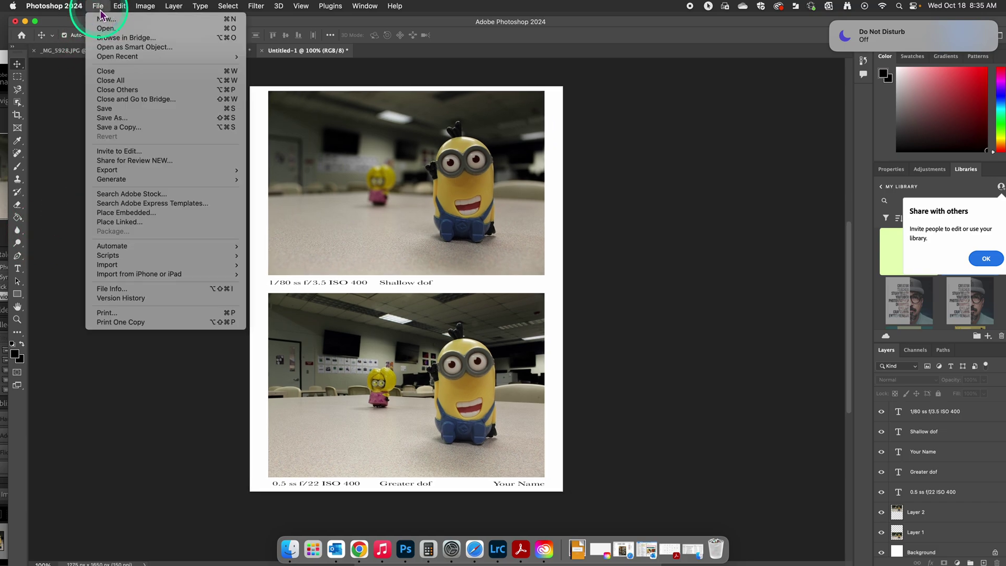
{"action": "left_click", "coordinate": [130, 120]}
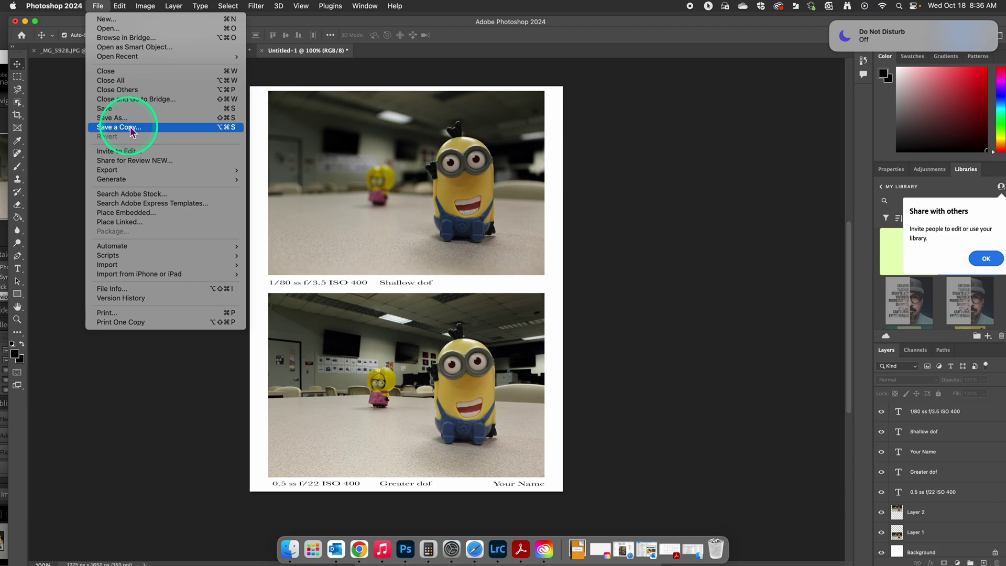
{"action": "left_click", "coordinate": [130, 127]}
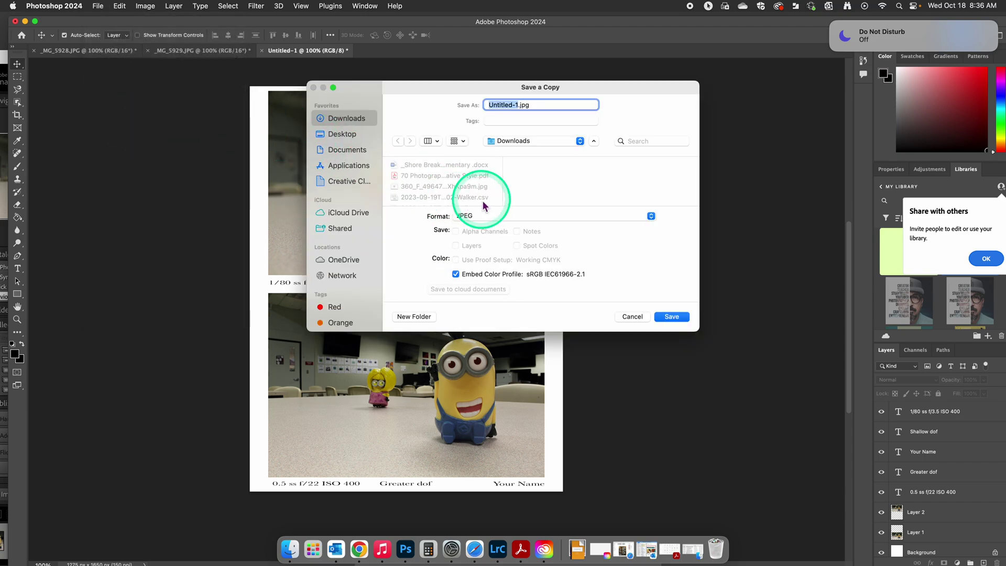
{"action": "left_click", "coordinate": [343, 259]}
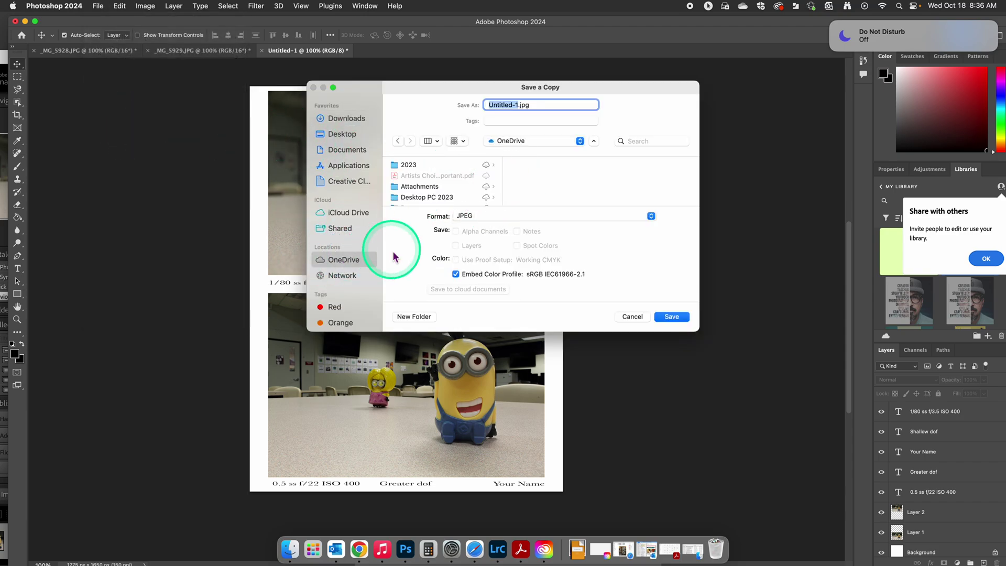
{"action": "scroll", "coordinate": [446, 184], "scroll_direction": "down", "scroll_amount": 5}
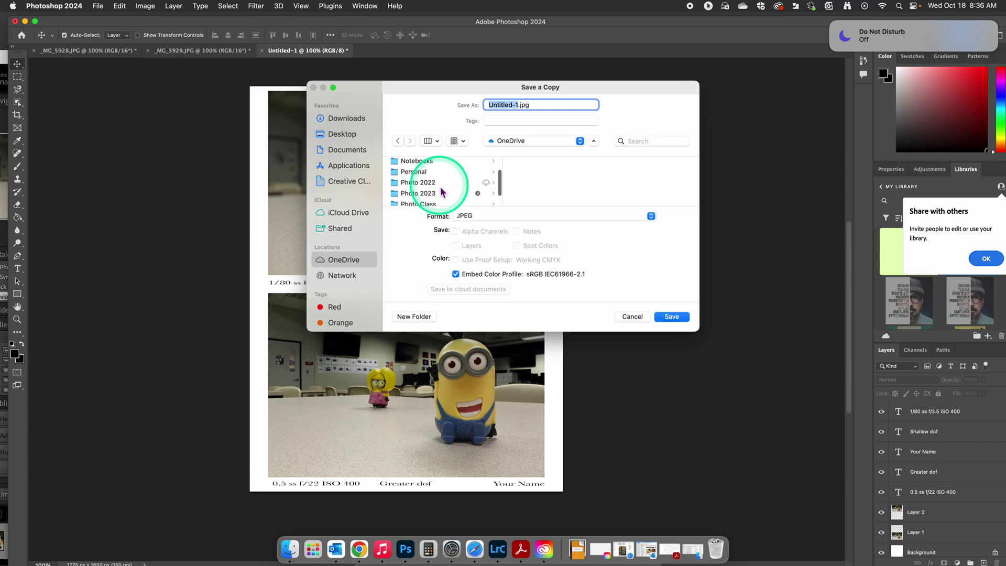
{"action": "left_click", "coordinate": [440, 192]}
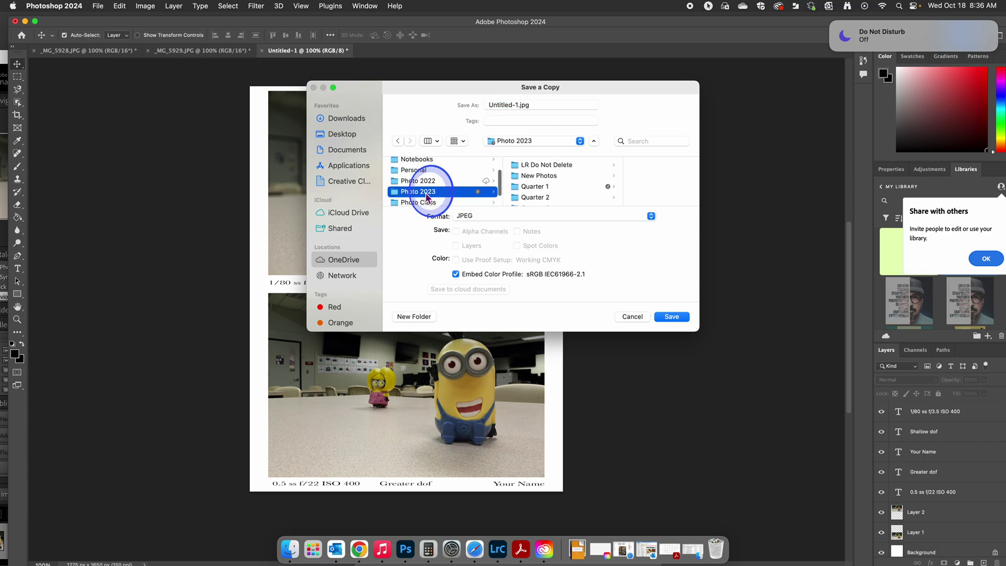
{"action": "left_click", "coordinate": [539, 198]}
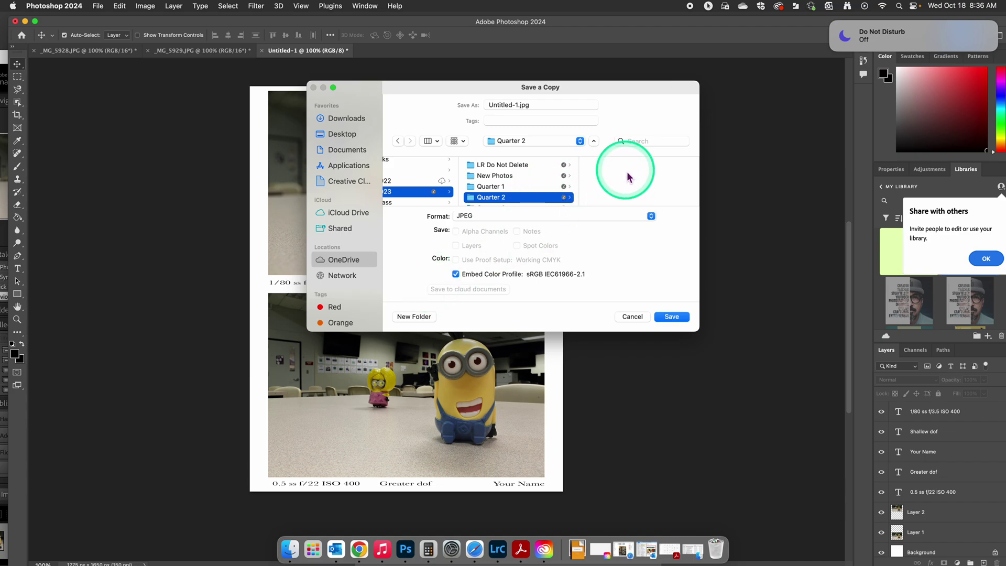
Replace the default file name with one beginning "aper" and save the copy.
{"action": "left_click", "coordinate": [544, 107]}
{"action": "left_click_drag", "start_coordinate": [543, 107], "coordinate": [465, 110]}
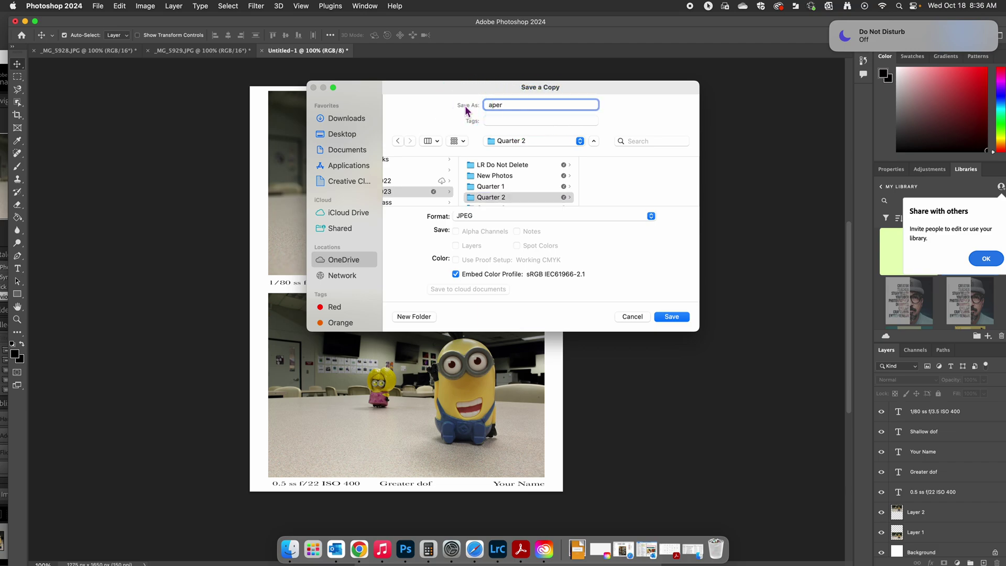
{"action": "left_click", "coordinate": [670, 318]}
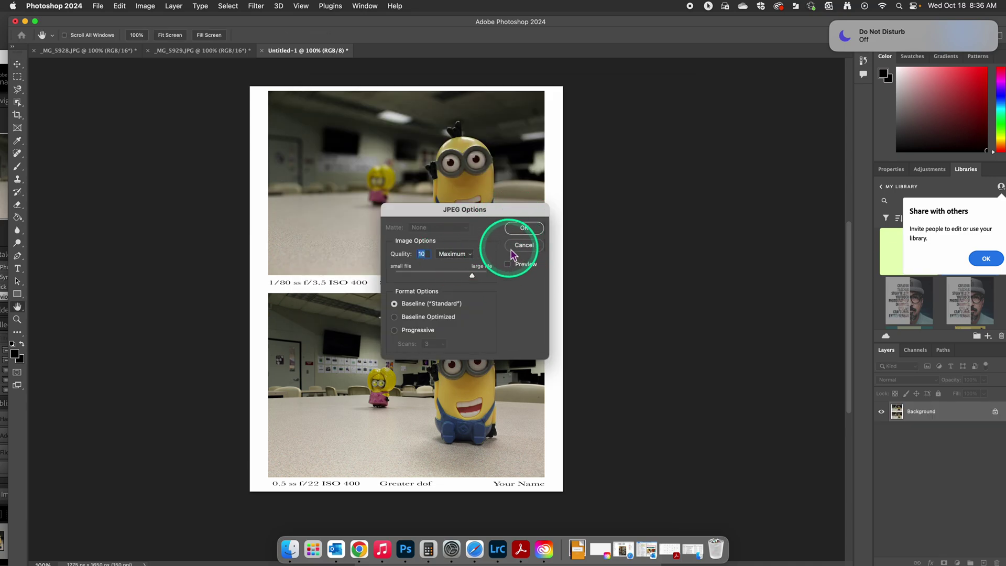
Set the JPEG quality to 8 (High) with the Baseline ("Standard") format and confirm the export.
{"action": "left_click", "coordinate": [470, 258]}
{"action": "left_click", "coordinate": [446, 242]}
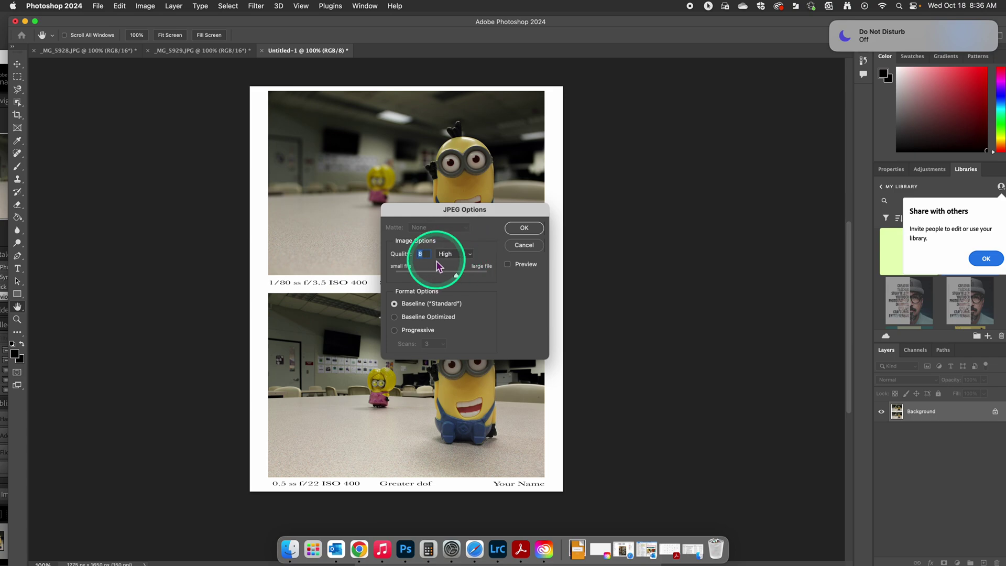
{"action": "left_click", "coordinate": [524, 228]}
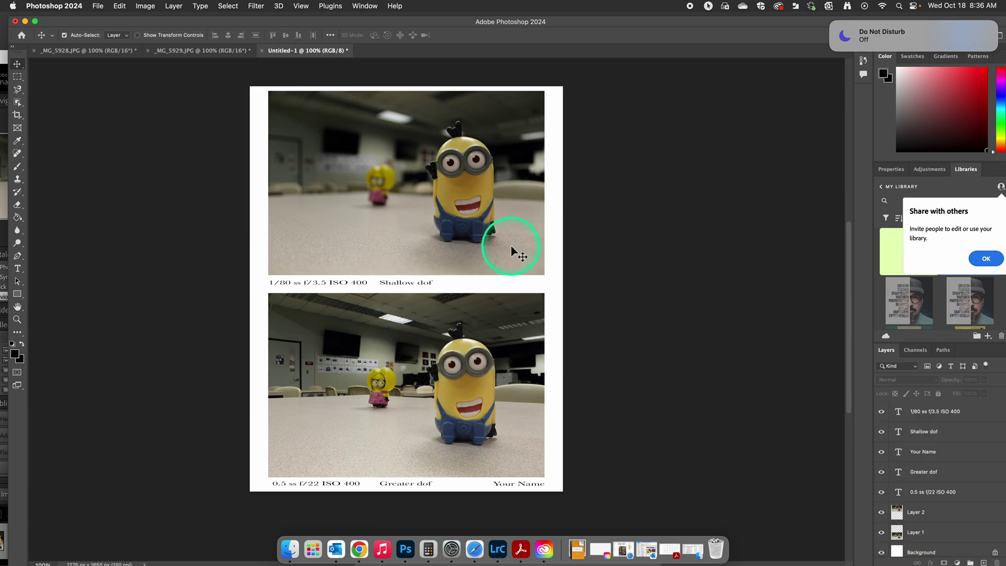